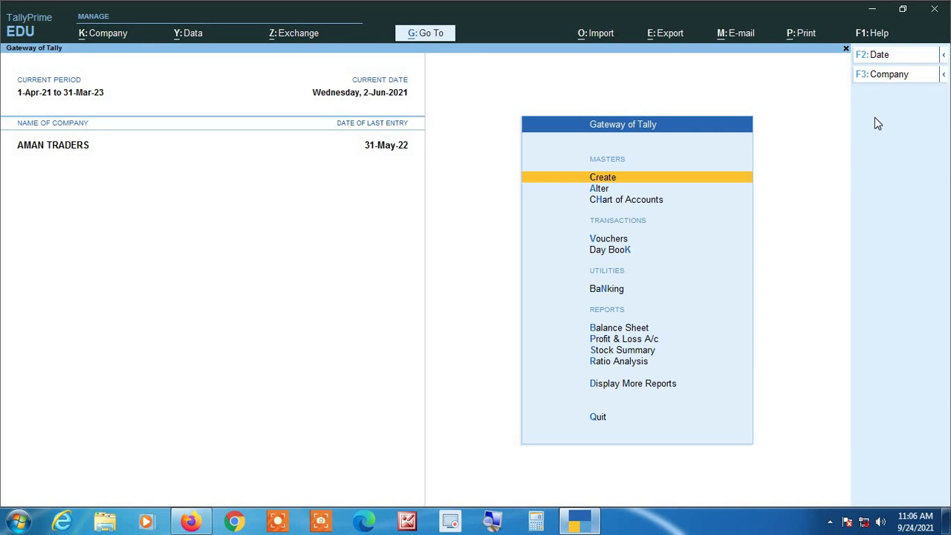
- Open voucher entry, set the voucher date to 1-Jul-21 and switch to a Journal voucher
{"action": "key", "text": "Down"}
{"action": "key", "text": "Down"}
{"action": "key", "text": "Down"}
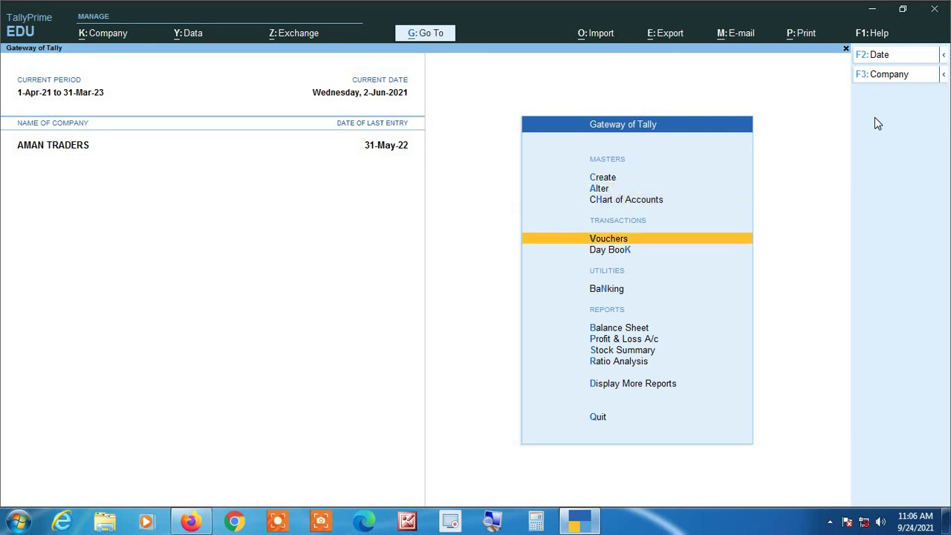
{"action": "key", "text": "Return"}
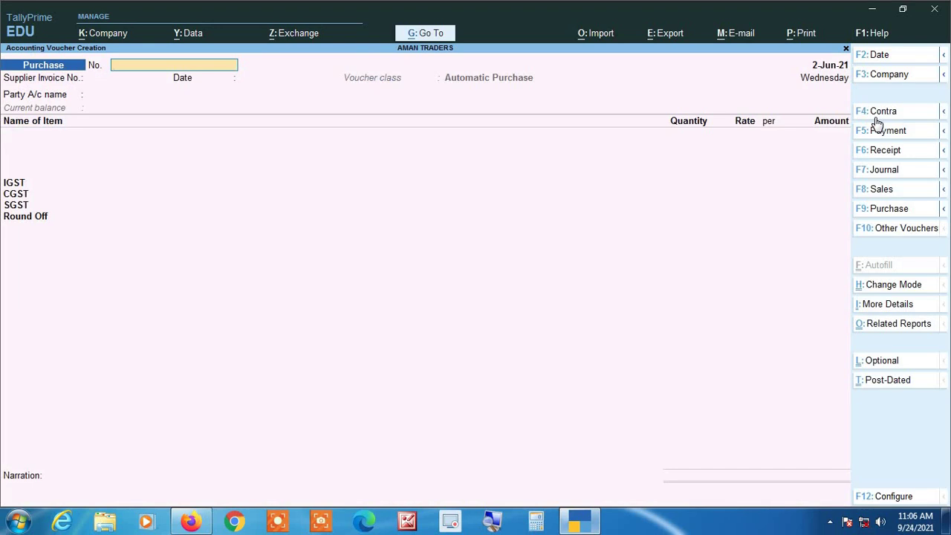
{"action": "key", "text": "F2"}
{"action": "type", "text": "1 7"}
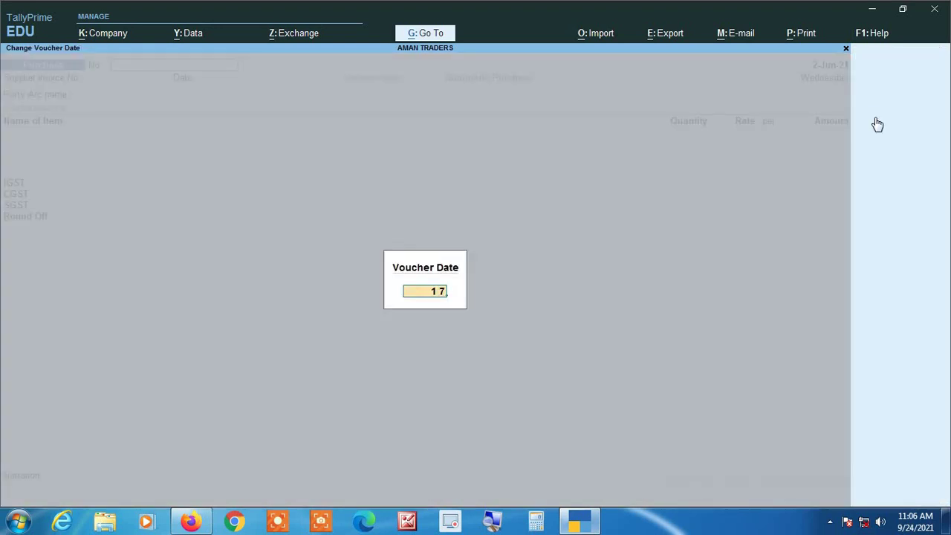
{"action": "key", "text": "Return"}
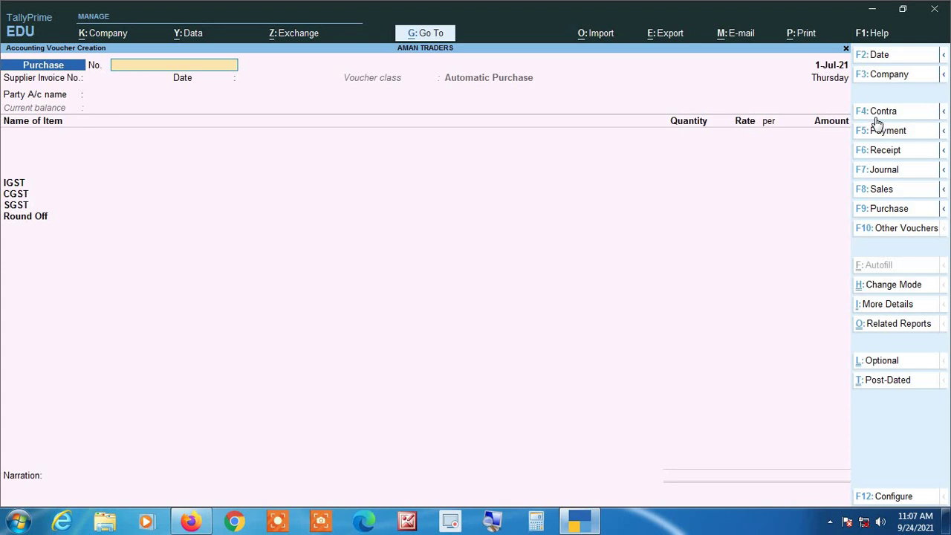
{"action": "key", "text": "F7"}
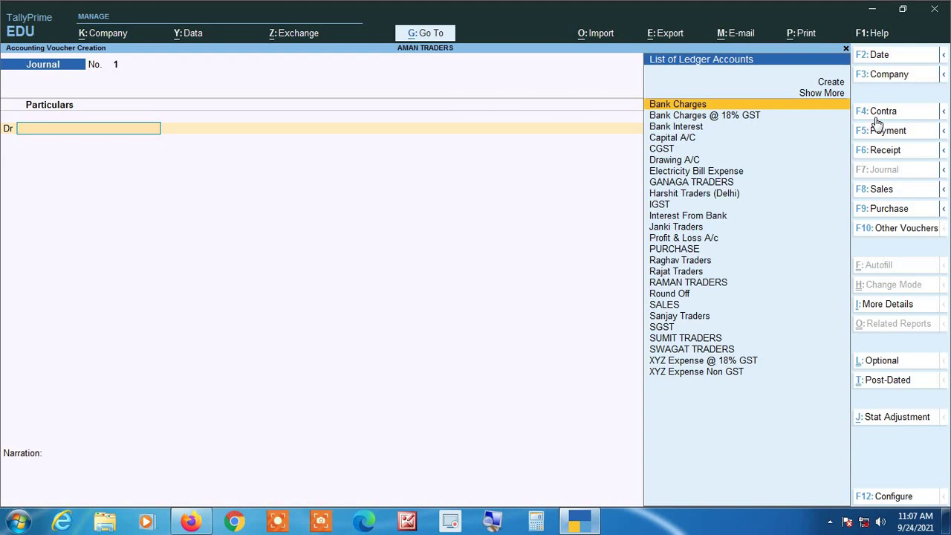
- Create a debit ledger named SCHEME & DISCOUNT PAID under Indirect Expenses, with inventory values unaffected and ledger type Not Applicable
{"action": "key", "text": "alt+c"}
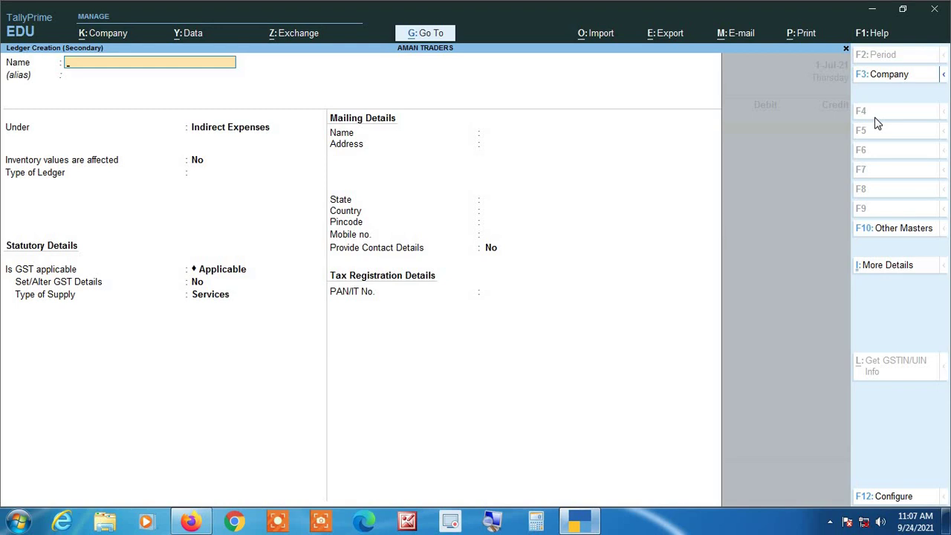
{"action": "type", "text": "SCHEME & DISCOUN"}
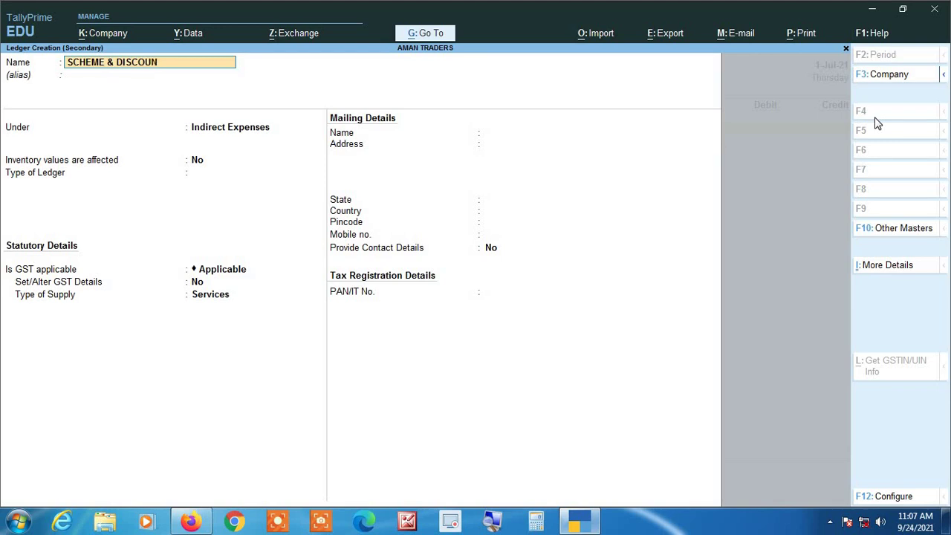
{"action": "type", "text": "T PAID"}
{"action": "key", "text": "Return"}
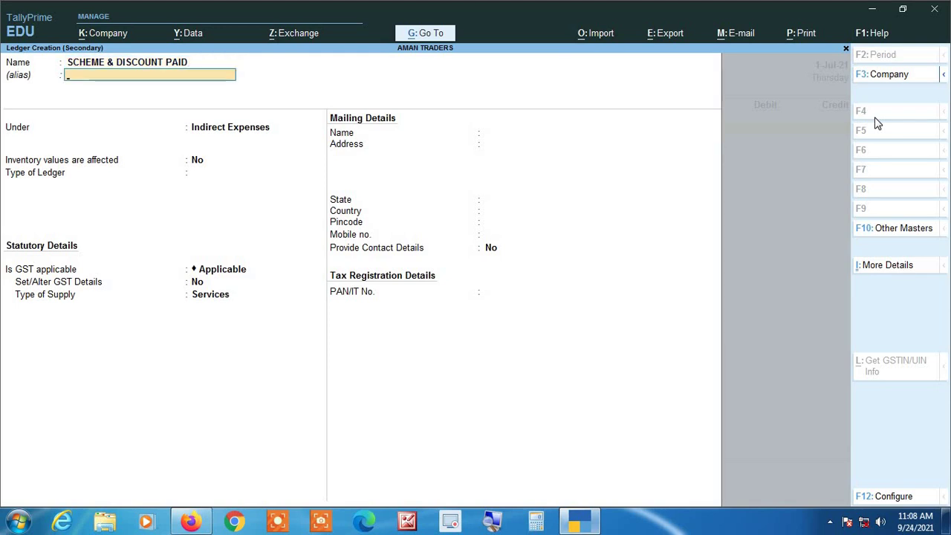
{"action": "key", "text": "Return"}
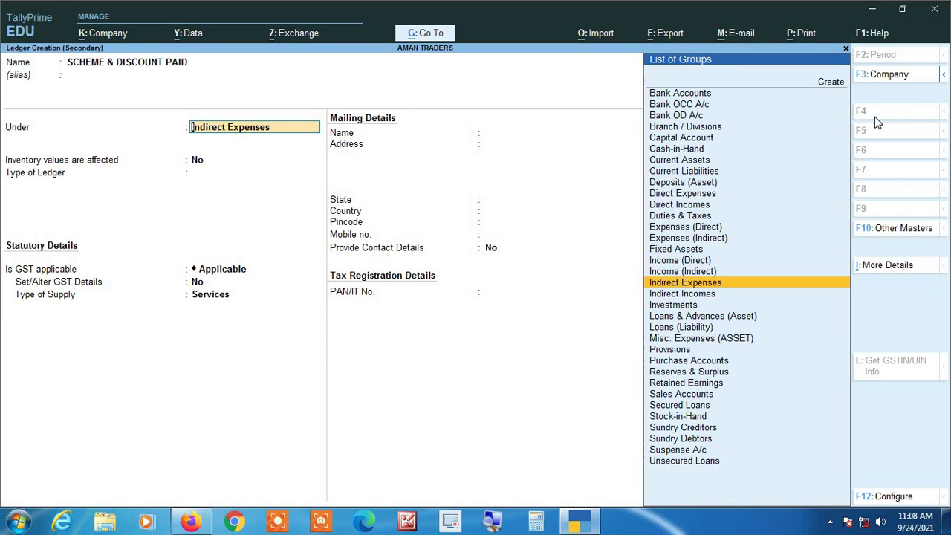
{"action": "key", "text": "Return"}
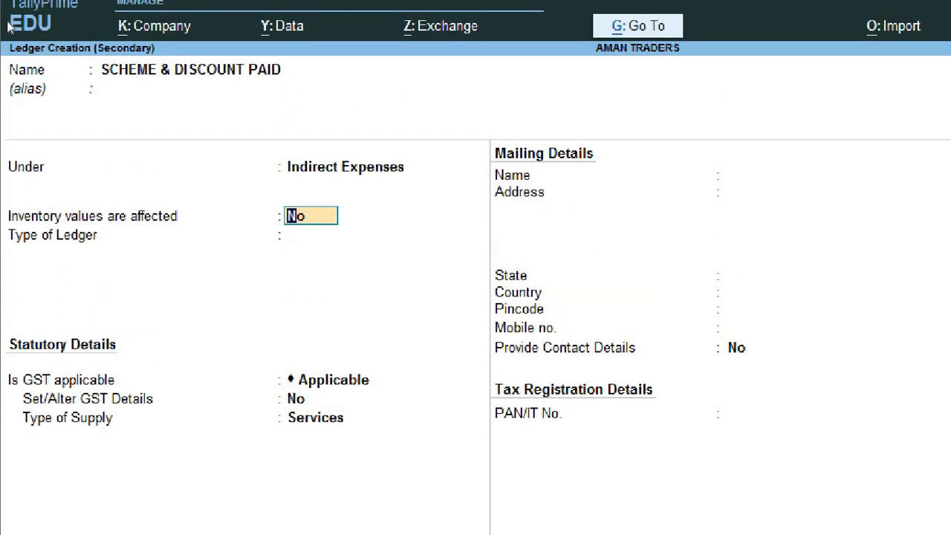
{"action": "key", "text": "Return"}
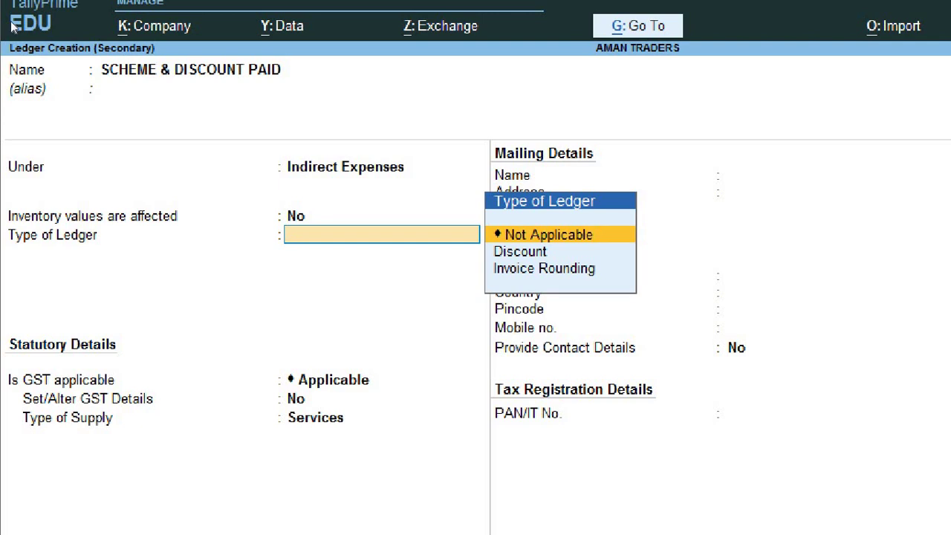
{"action": "key", "text": "Return"}
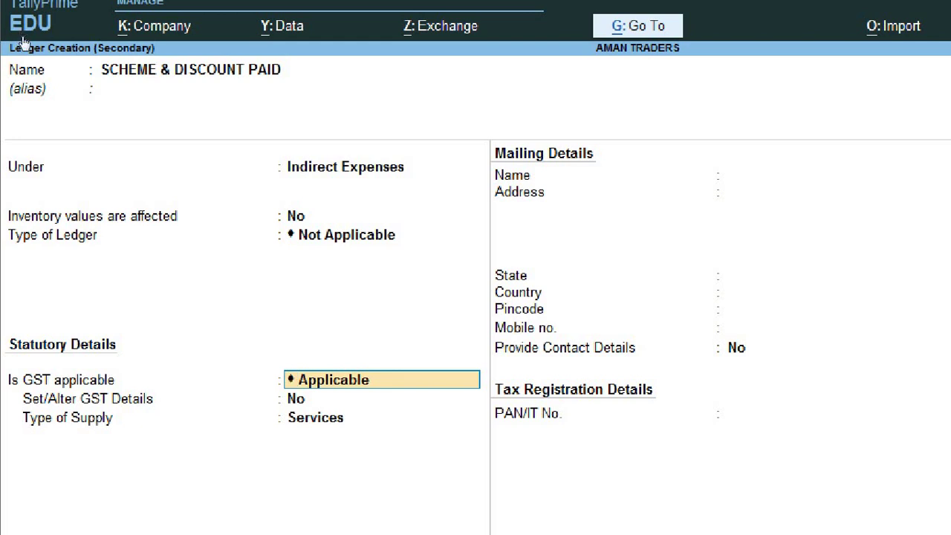
- Set the new ledger's GST applicability and assessable value calculation to Not Applicable, and save the ledger
{"action": "key", "text": "BackSpace"}
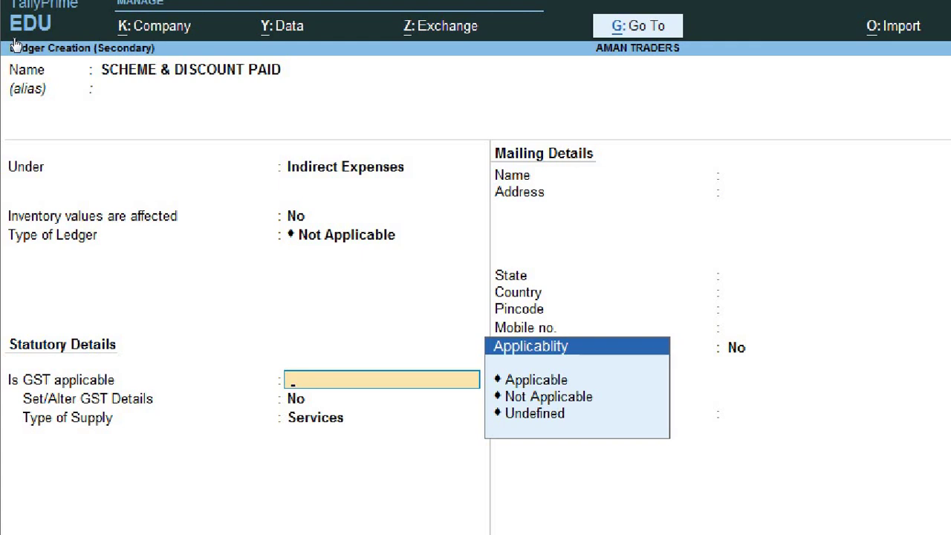
{"action": "key", "text": "Down"}
{"action": "key", "text": "Down"}
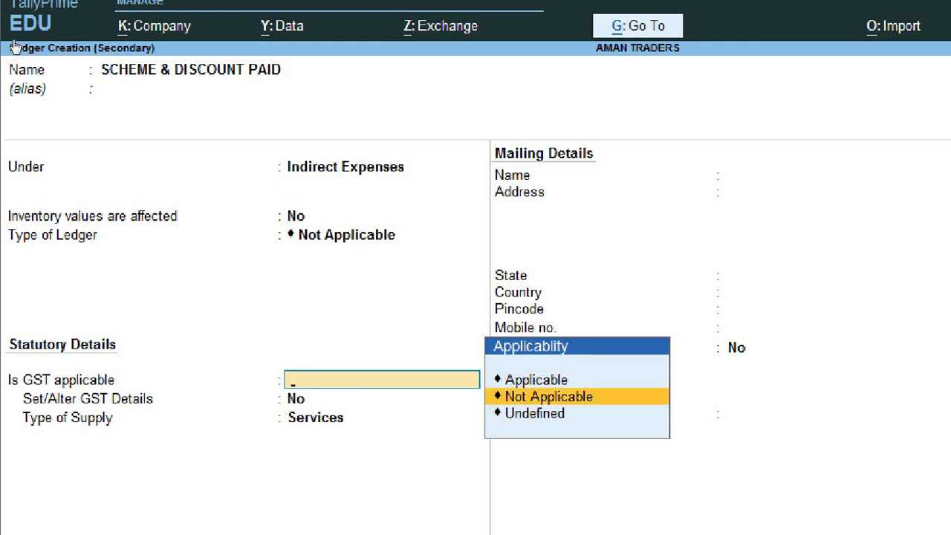
{"action": "key", "text": "Return"}
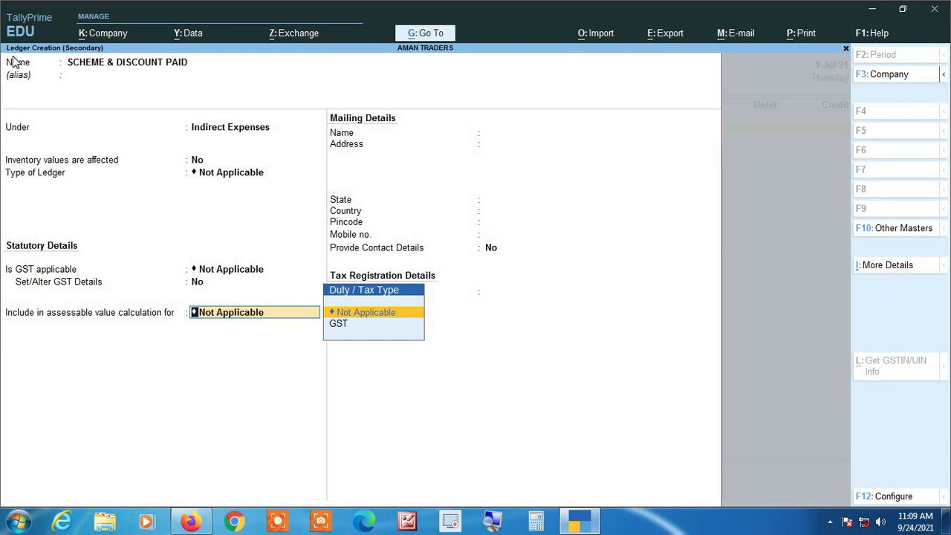
{"action": "key", "text": "Return"}
{"action": "key", "text": "Return"}
{"action": "key", "text": "y"}
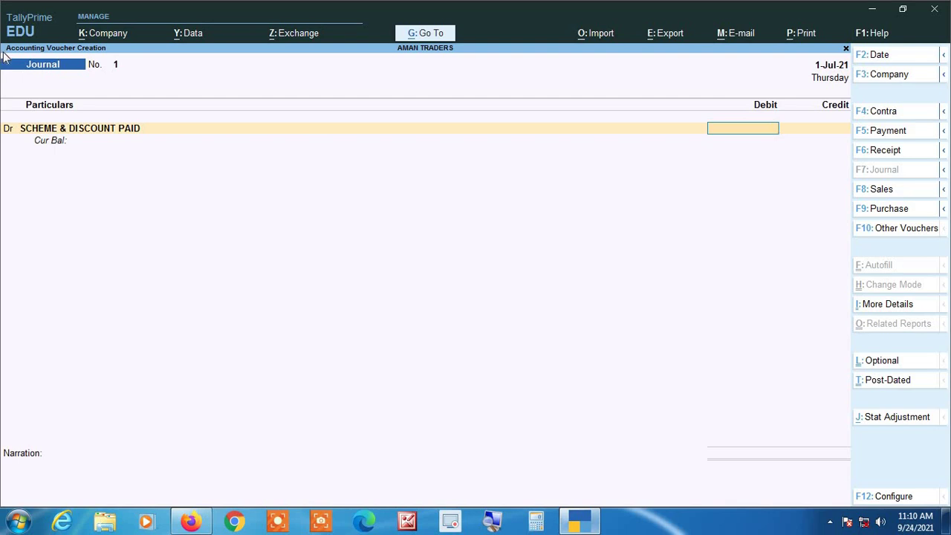
- Debit SCHEME & DISCOUNT PAID with 1,500 and credit Rajat Traders with 1,500 in the journal voucher
{"action": "type", "text": "00"}
{"action": "key", "text": "Return"}
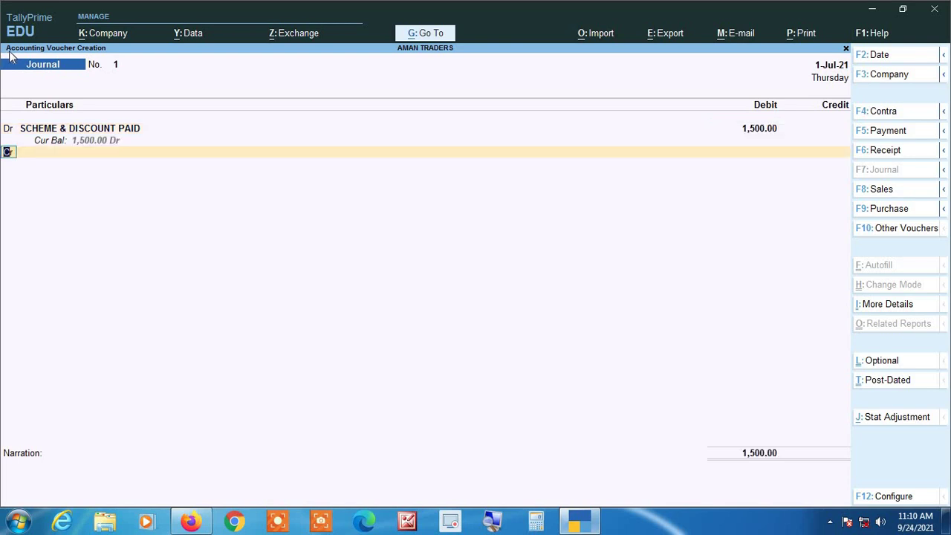
{"action": "key", "text": "Return"}
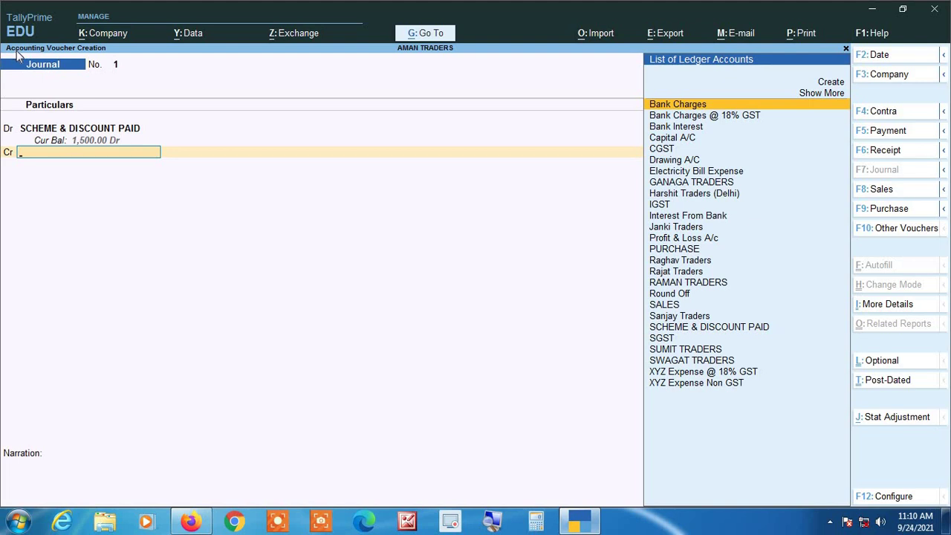
{"action": "type", "text": "RAJ"}
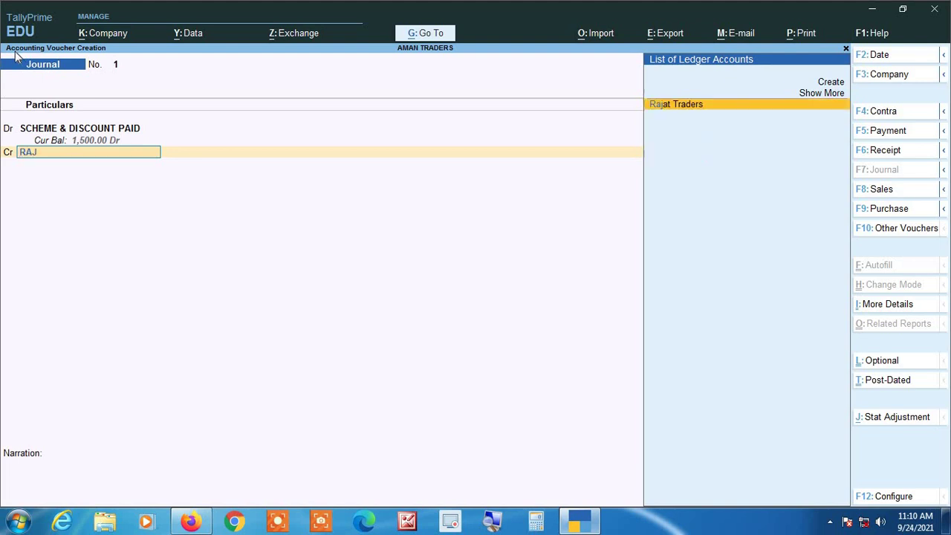
{"action": "key", "text": "Return"}
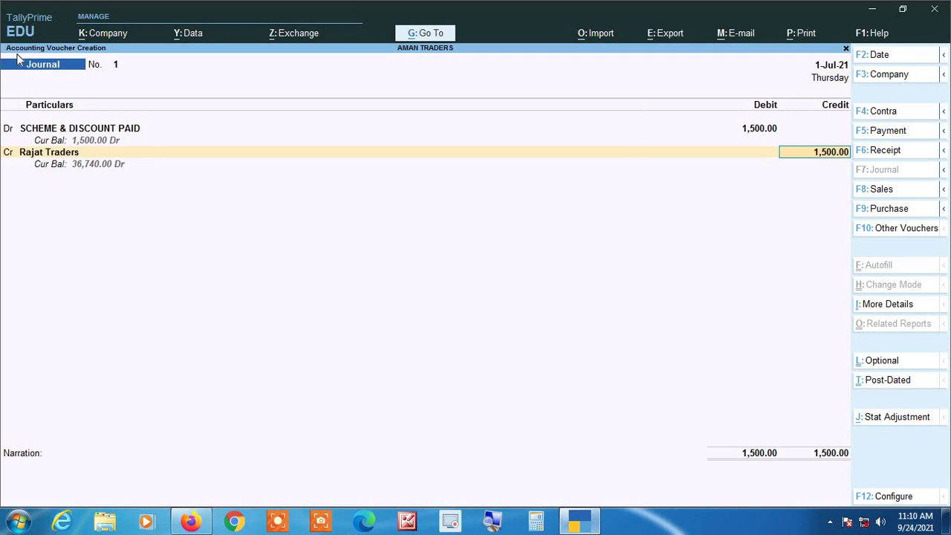
{"action": "key", "text": "Return"}
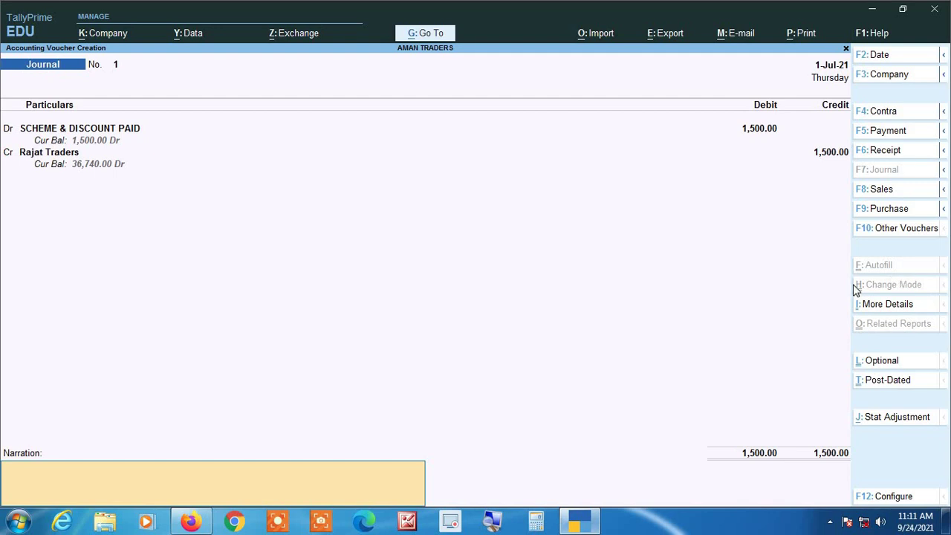
- Add the voucher narration "MULTIPLE DISCOUNT AGST. 2021-22/01, 2021-22/08, 2021-22/33" through the additional details and save the journal voucher
{"action": "left_click", "coordinate": [884, 306]}
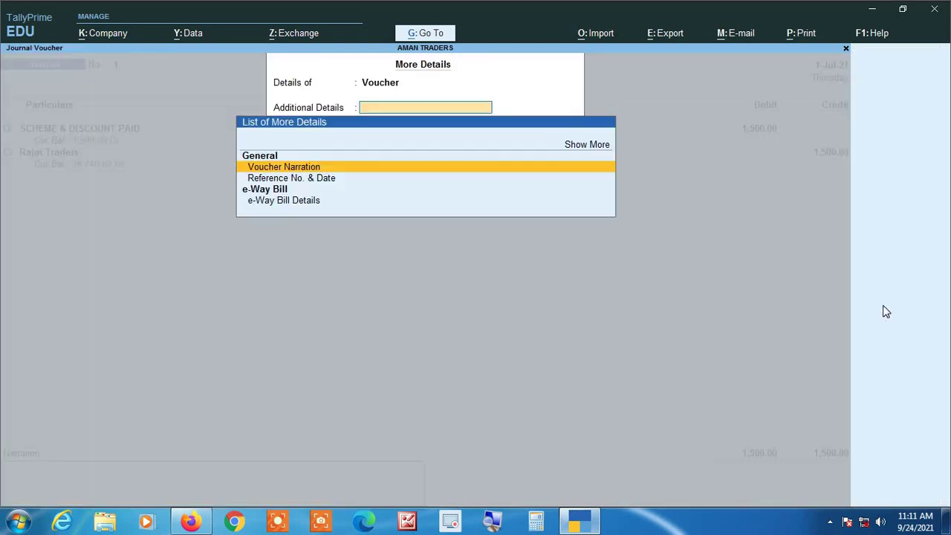
{"action": "left_click", "coordinate": [495, 526]}
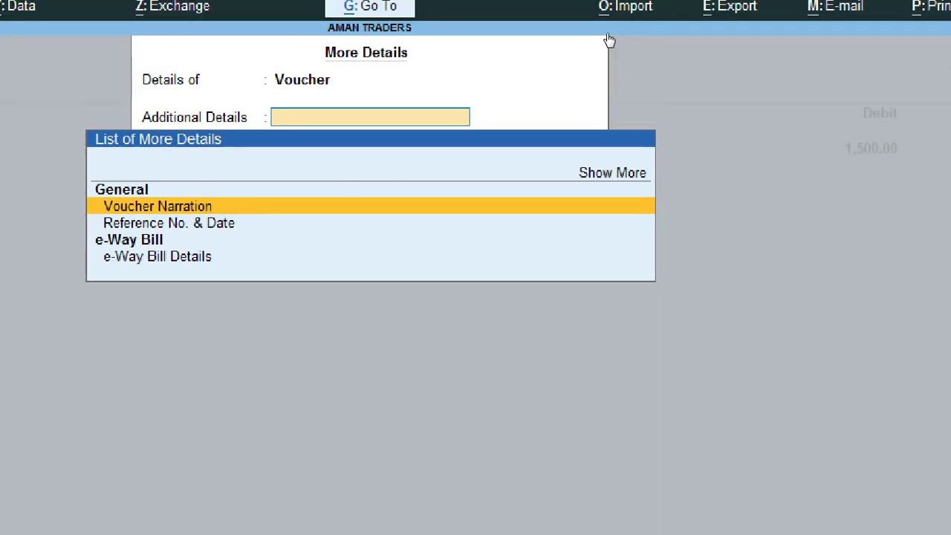
{"action": "key", "text": "Up"}
{"action": "key", "text": "Down"}
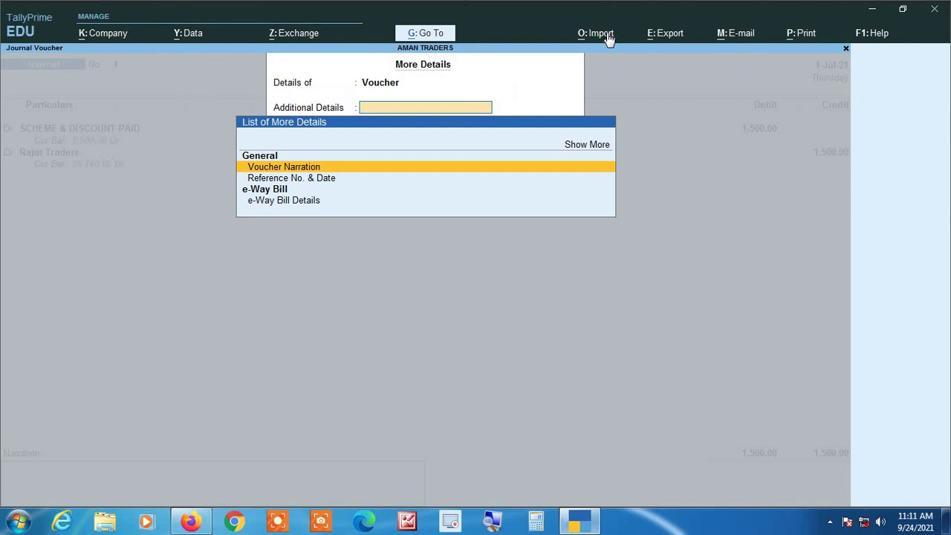
{"action": "key", "text": "Return"}
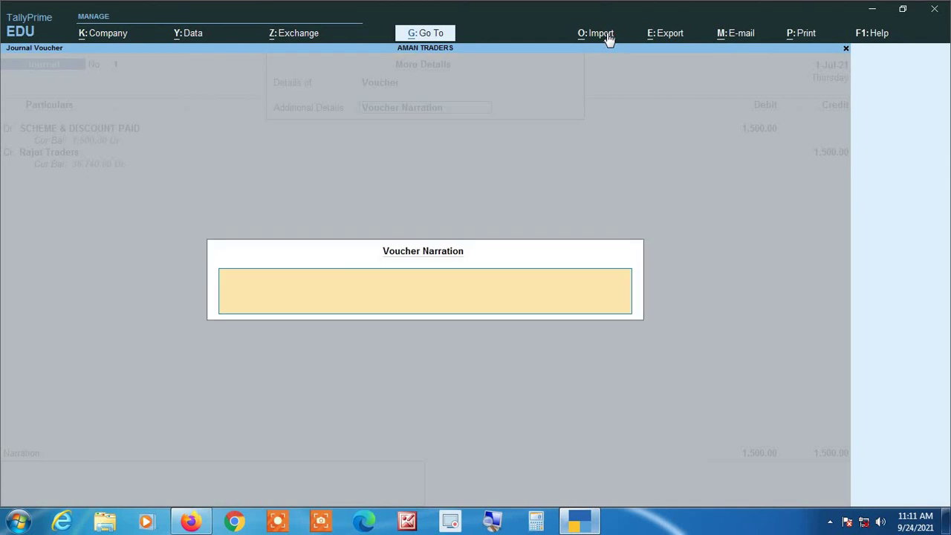
{"action": "left_click", "coordinate": [490, 522]}
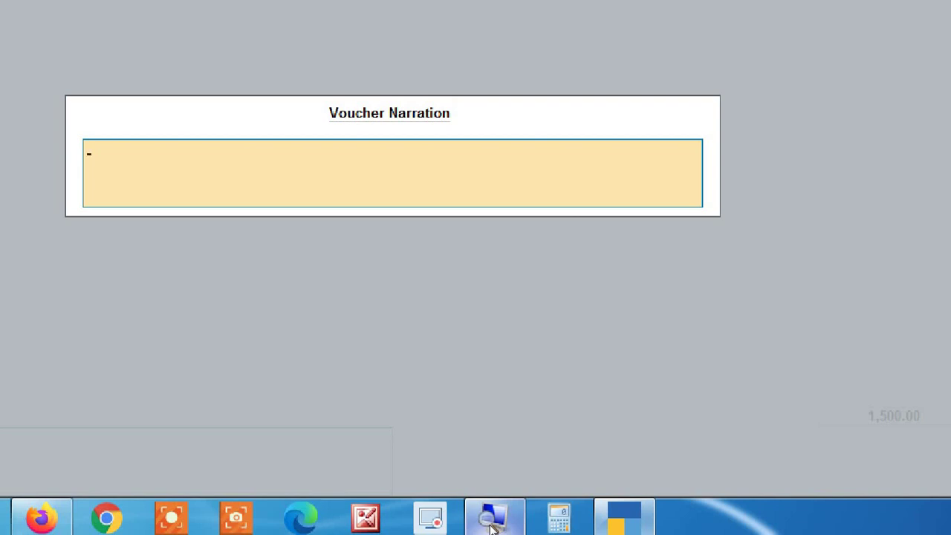
{"action": "type", "text": "MULTIPLE DI"}
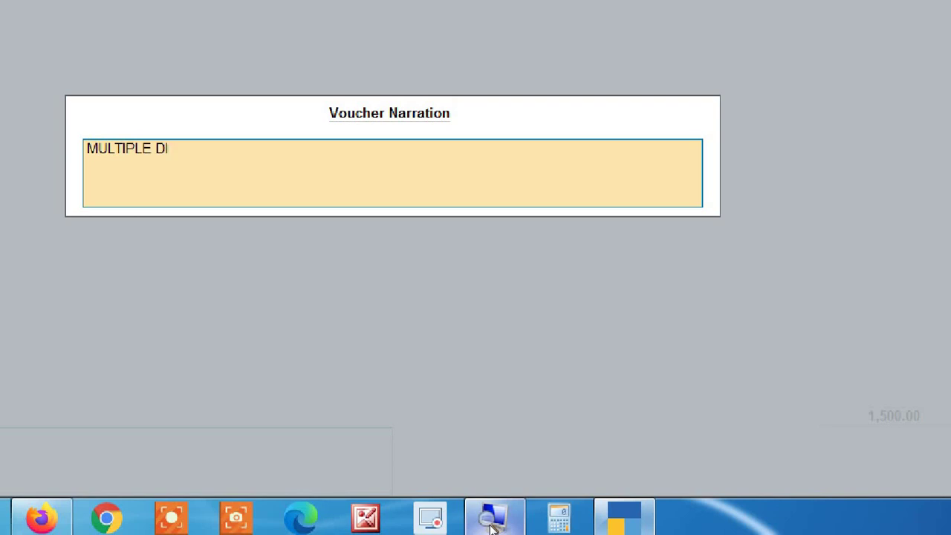
{"action": "type", "text": "SCOUNT AGST."}
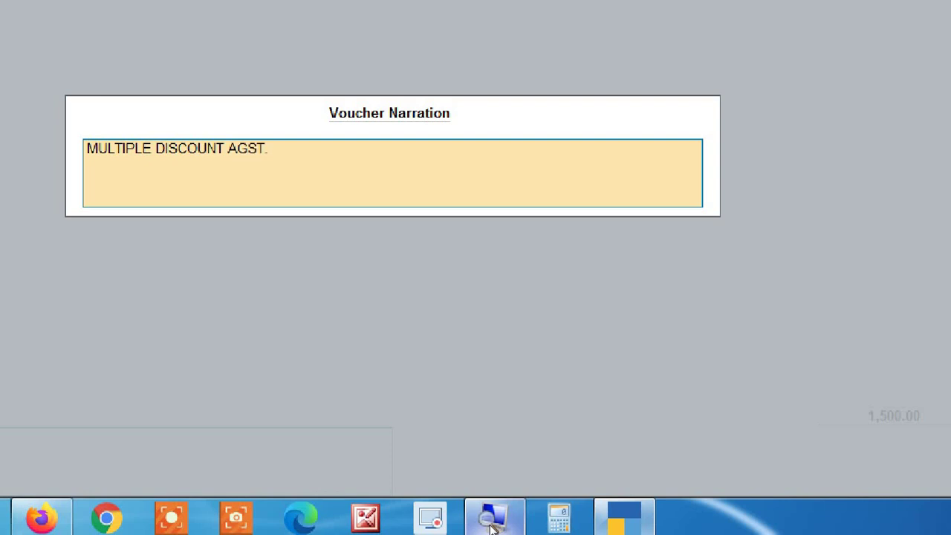
{"action": "type", "text": " 2021-22/01,"}
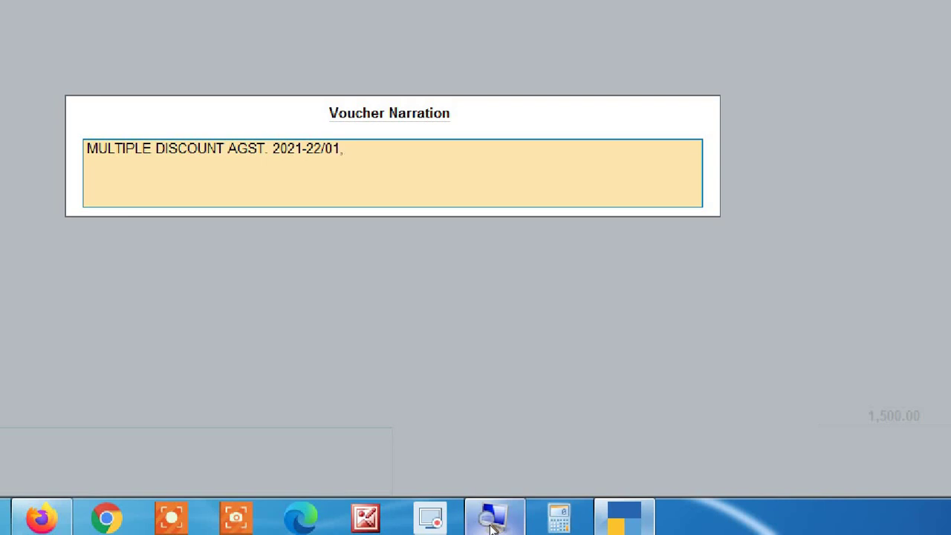
{"action": "type", "text": " 2021-22/08,"}
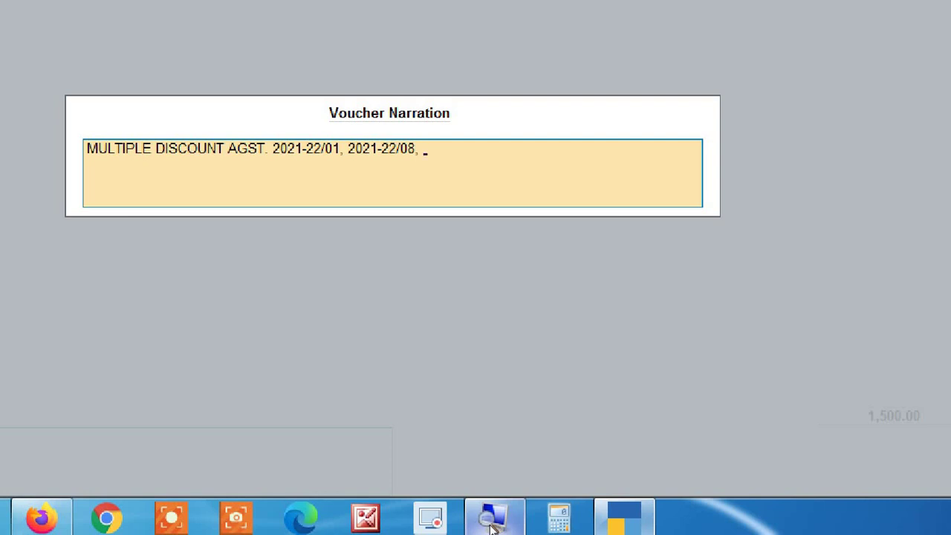
{"action": "type", "text": "2021-22/33"}
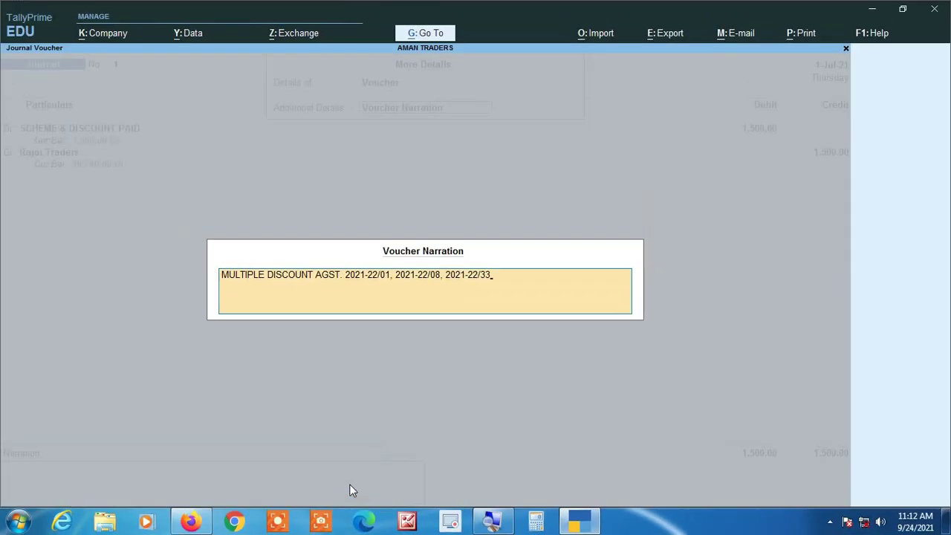
{"action": "key", "text": "Return"}
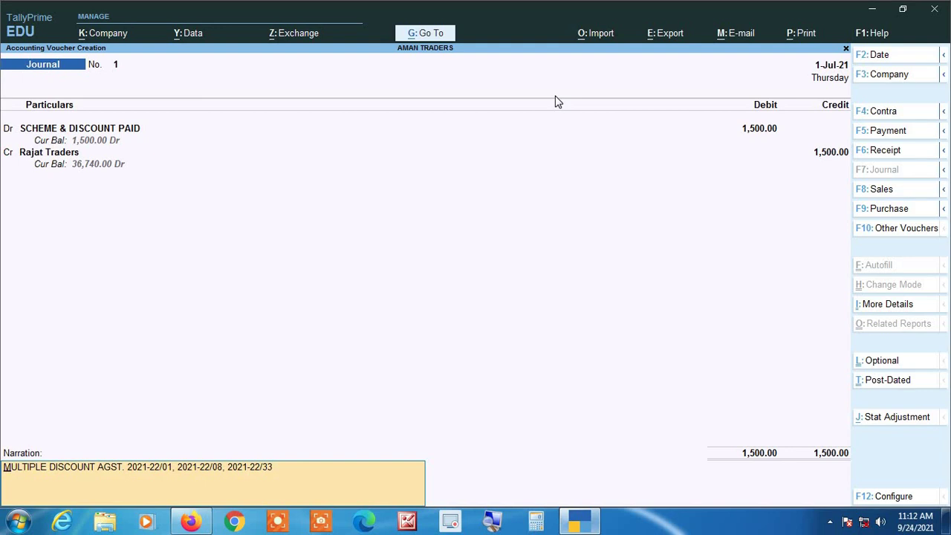
{"action": "key", "text": "Return"}
{"action": "key", "text": "Return"}
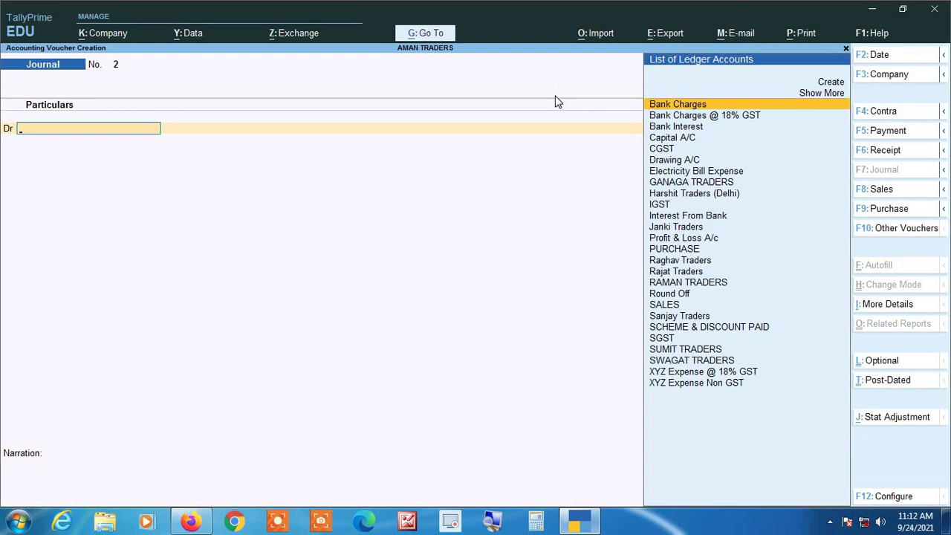
- Reopen the saved journal voucher and examine its enlarged print preview, including the ledger entries and narration
{"action": "key", "text": "Page_Up"}
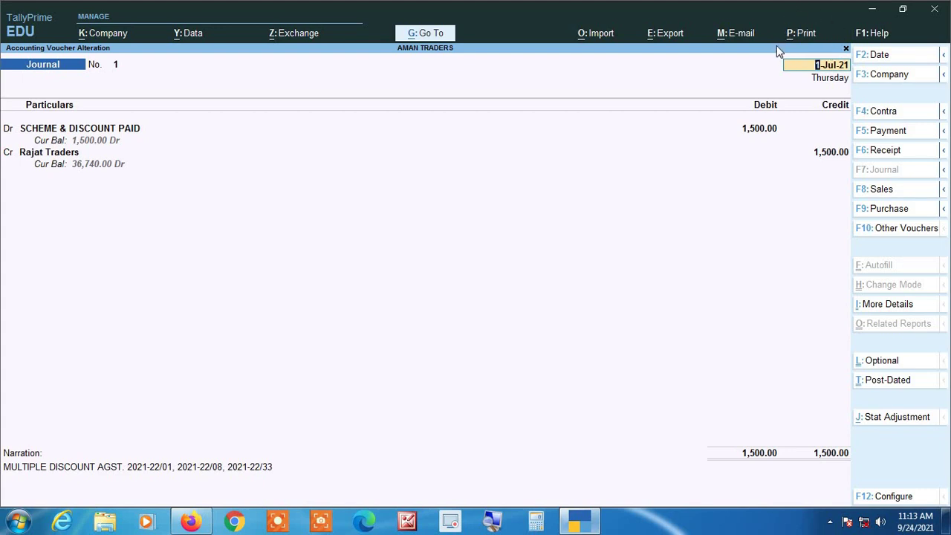
{"action": "left_click", "coordinate": [807, 37]}
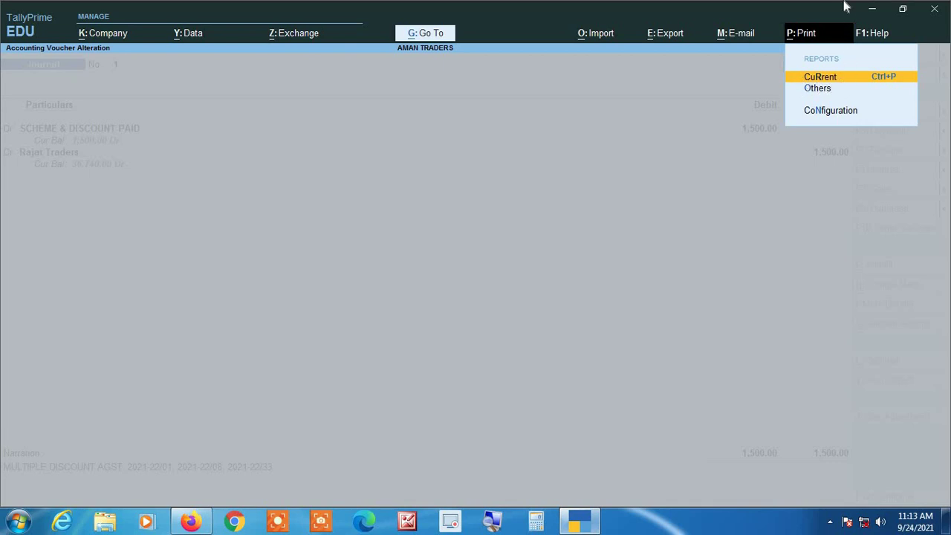
{"action": "key", "text": "Return"}
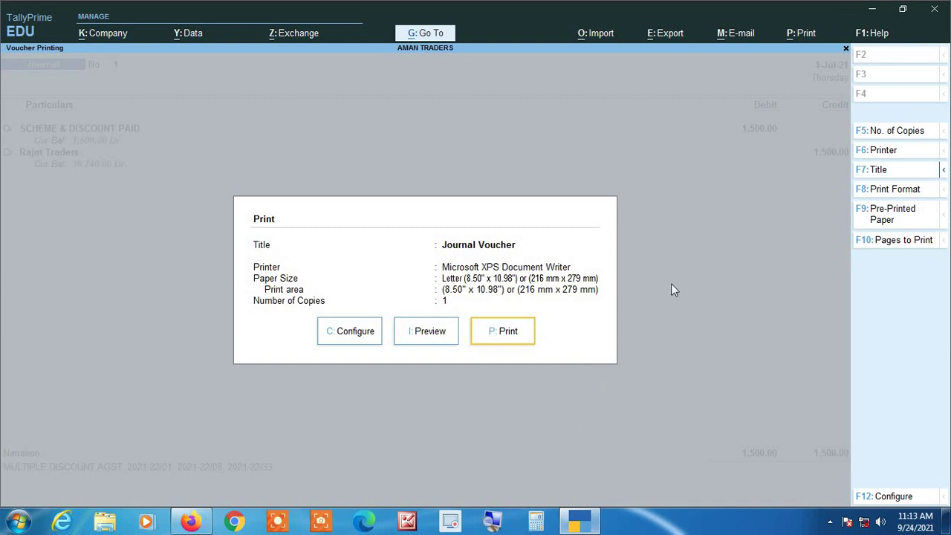
{"action": "key", "text": "Left"}
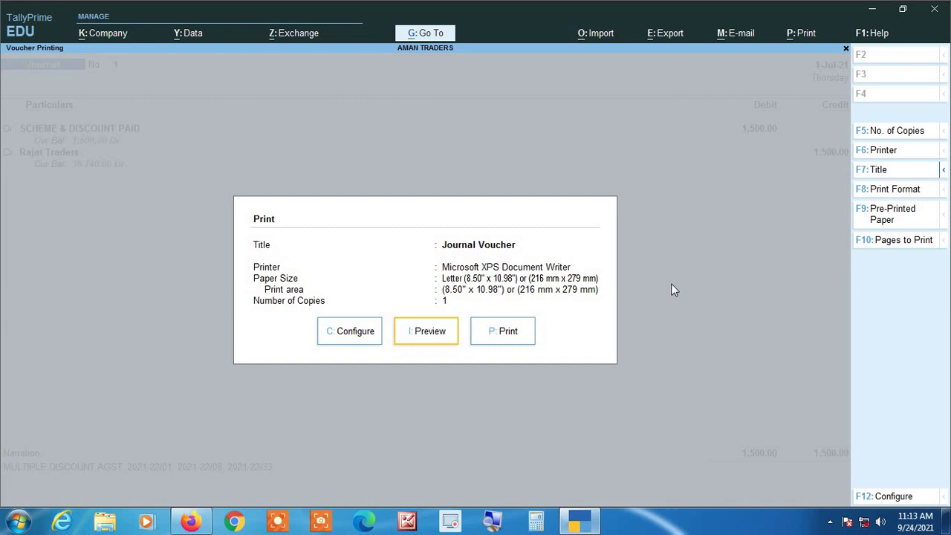
{"action": "key", "text": "Return"}
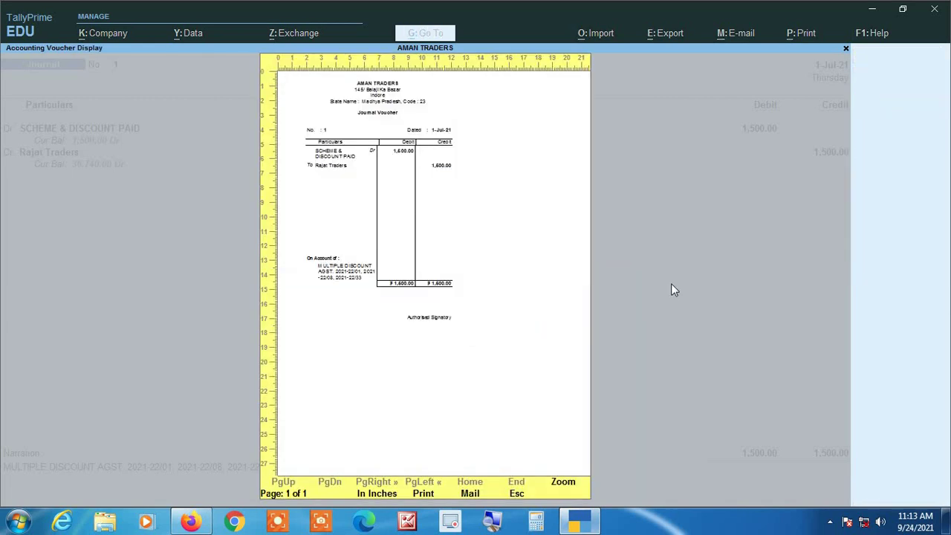
{"action": "key", "text": "Return"}
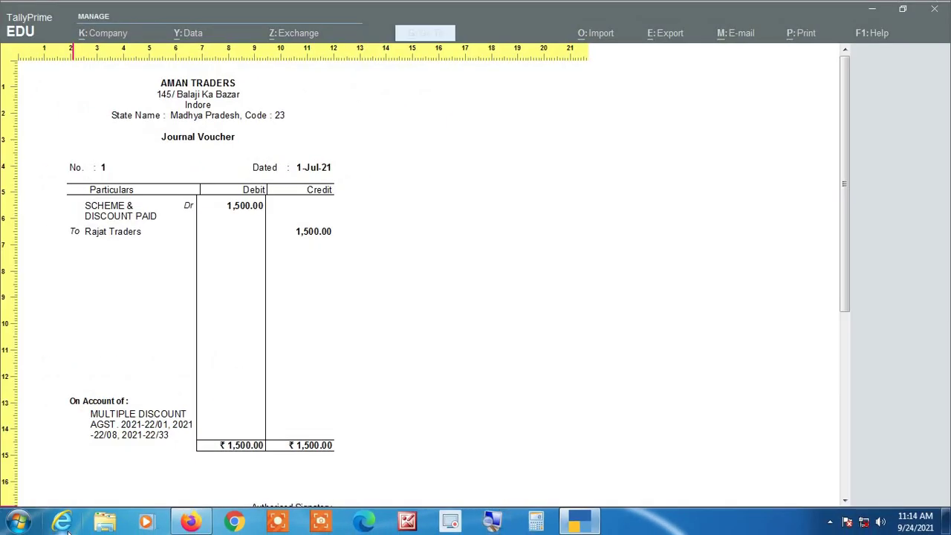
{"action": "key", "text": "alt+z"}
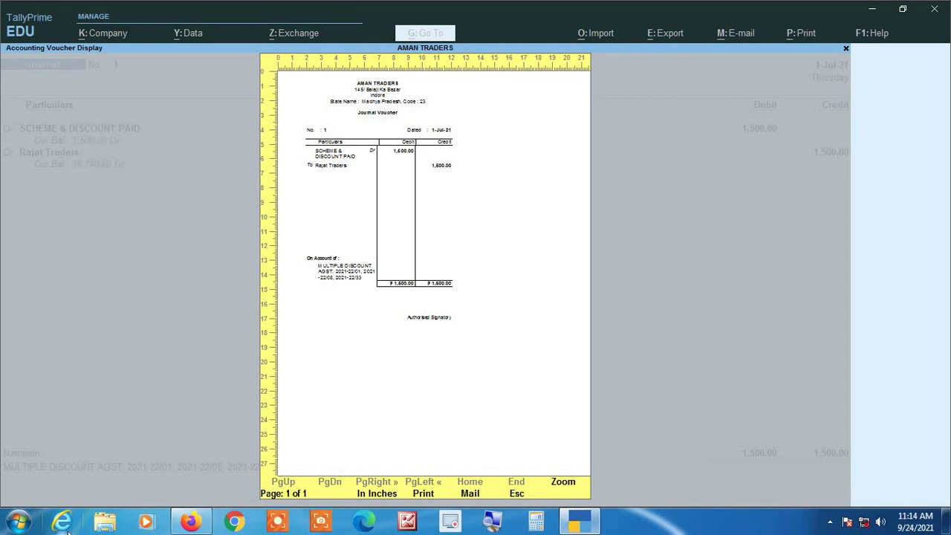
{"action": "key", "text": "Escape"}
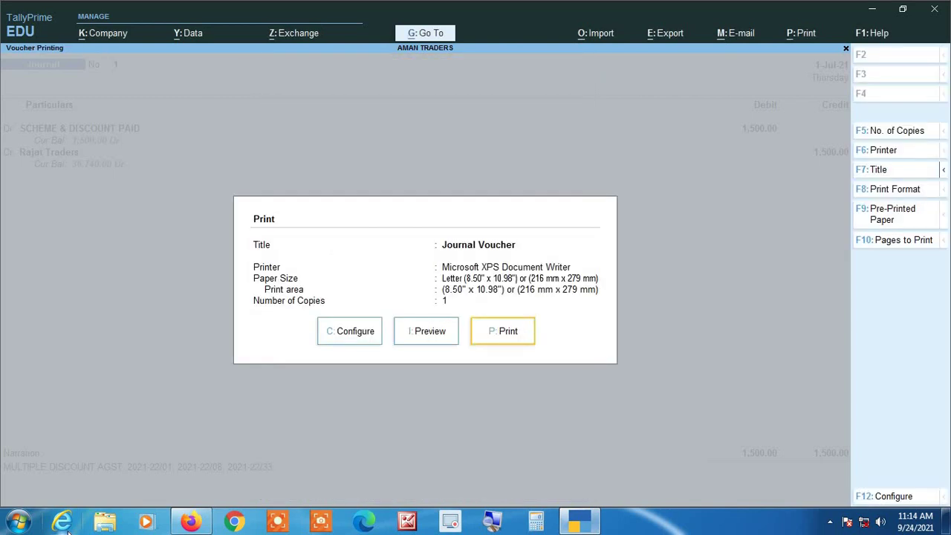
- Review the journal voucher's print configuration options down to the Show narration setting, leaving them as they are
{"action": "key", "text": "Left"}
{"action": "key", "text": "Left"}
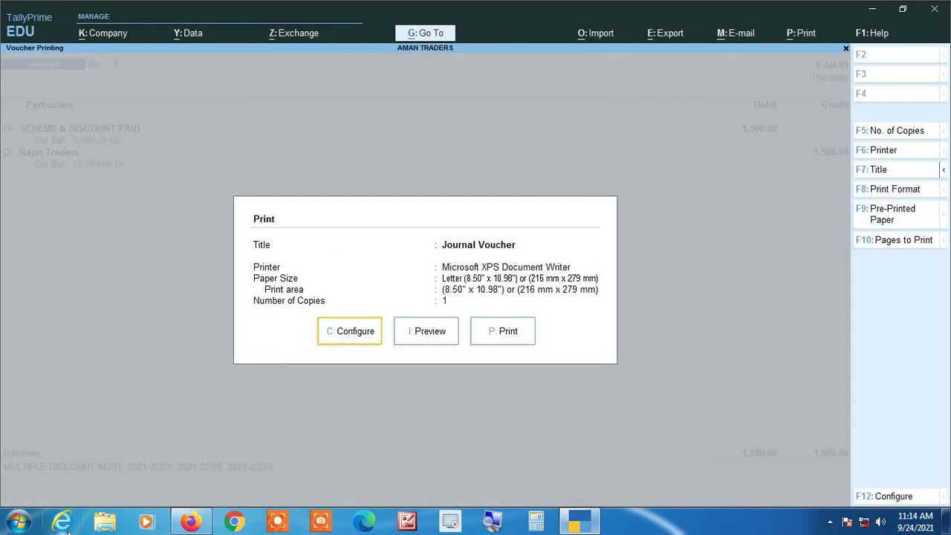
{"action": "key", "text": "Return"}
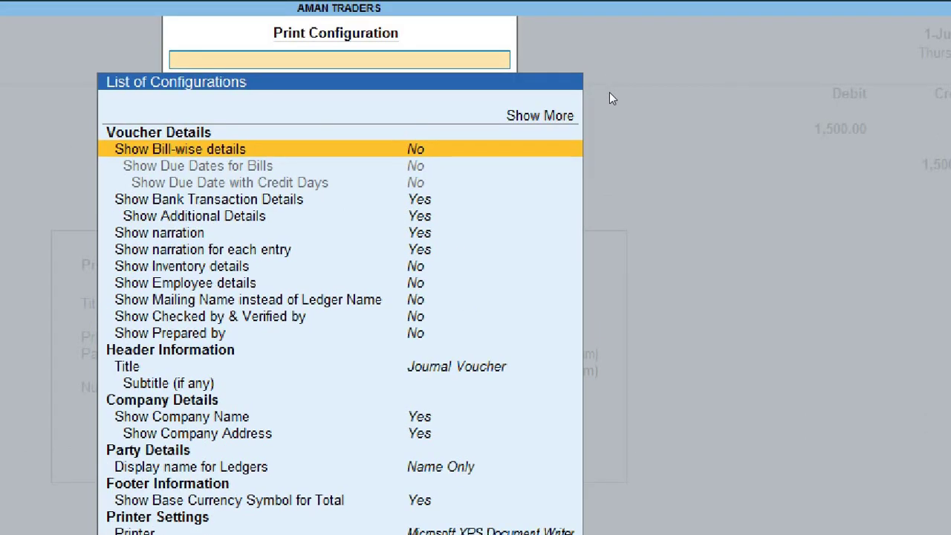
{"action": "key", "text": "Down"}
{"action": "key", "text": "Down"}
{"action": "key", "text": "Down"}
{"action": "key", "text": "Down"}
{"action": "key", "text": "Down"}
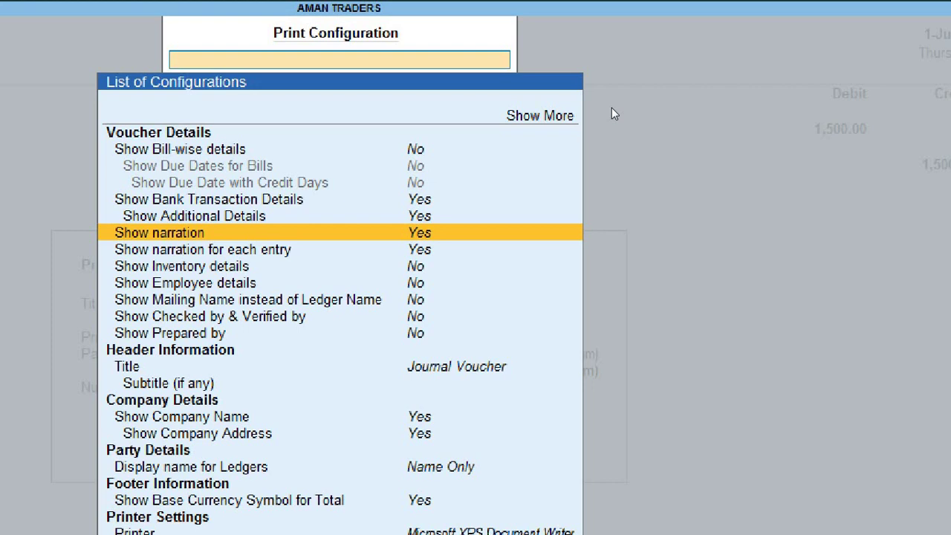
{"action": "key", "text": "Escape"}
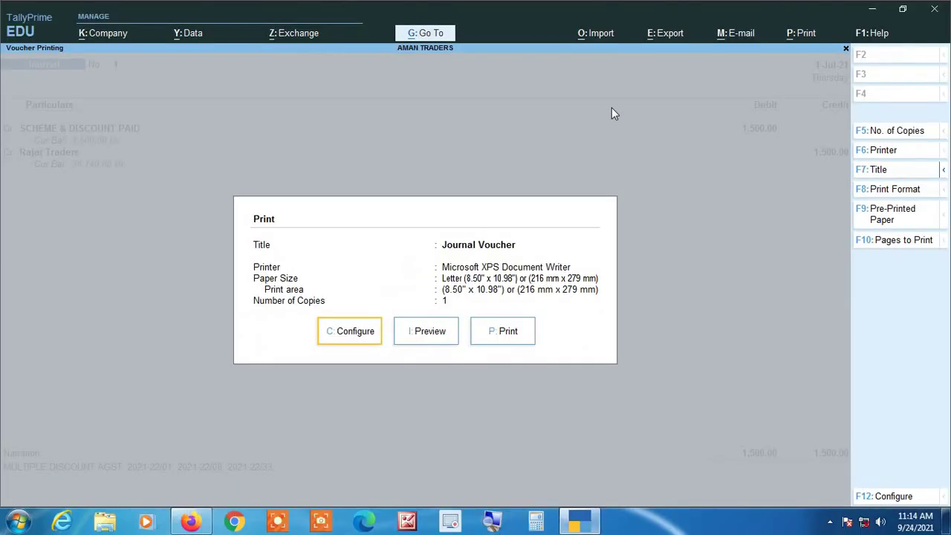
- Preview the journal voucher's printout once more at enlarged size down to the signatory line, and return to voucher creation
{"action": "key", "text": "i"}
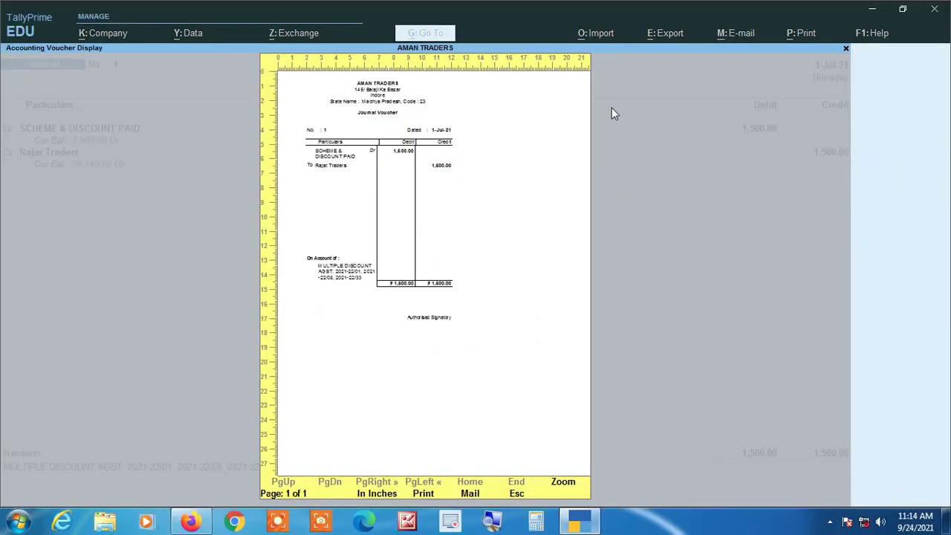
{"action": "key", "text": "alt+z"}
{"action": "scroll", "coordinate": [454, 245], "scroll_direction": "down", "scroll_amount": 3}
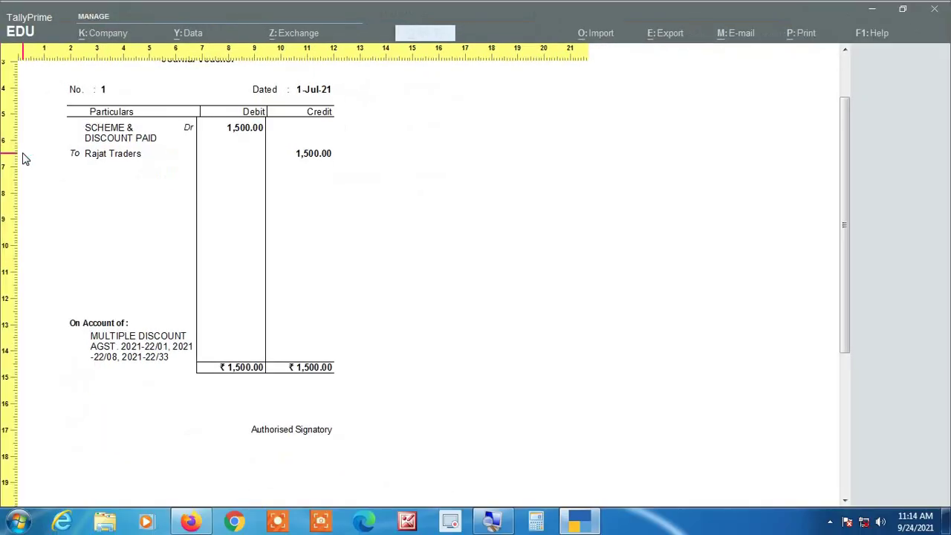
{"action": "key", "text": "Escape"}
{"action": "key", "text": "Escape"}
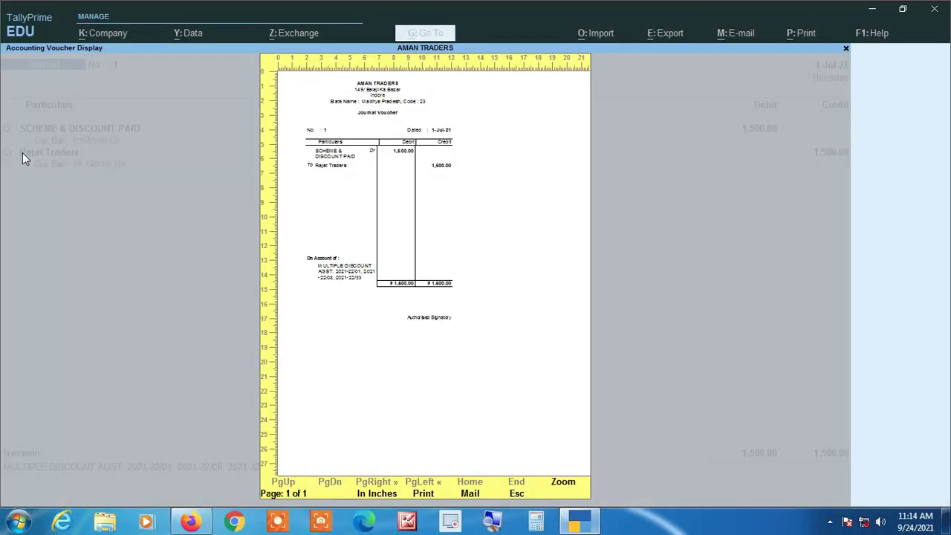
{"action": "key", "text": "Escape"}
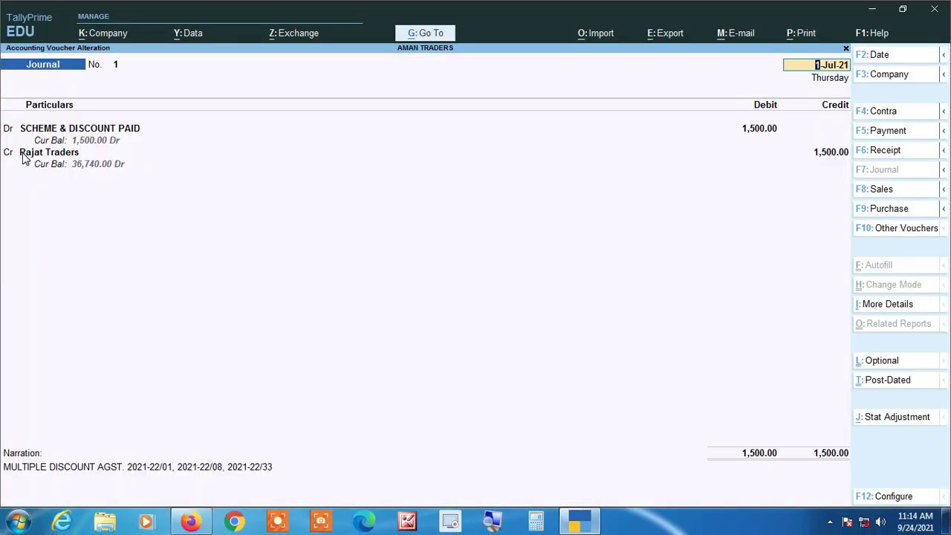
{"action": "key", "text": "Escape"}
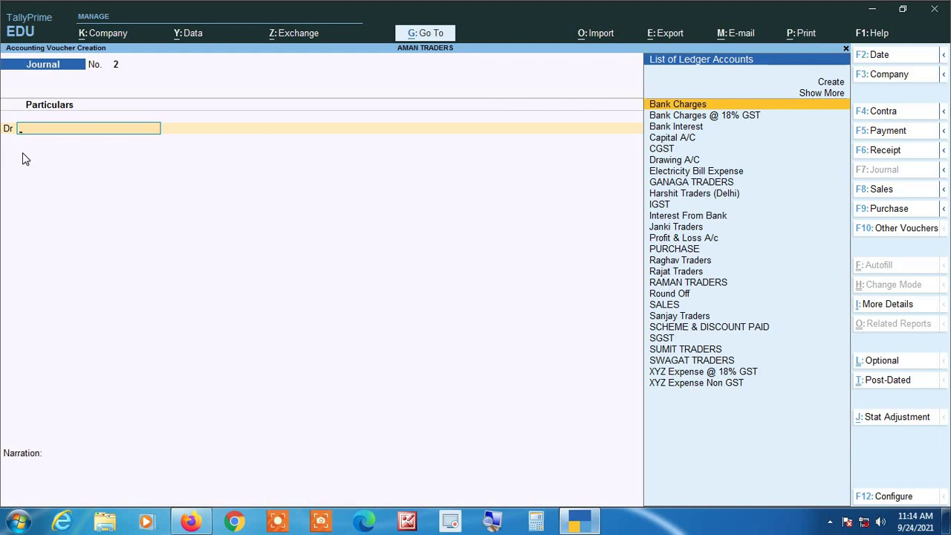
- Start a credit note voucher, crediting Rajat Traders with 1,500 and debiting SCHEME & DISCOUNT PAID with 1,500
{"action": "key", "text": "alt"}
{"action": "key", "text": "alt+F6"}
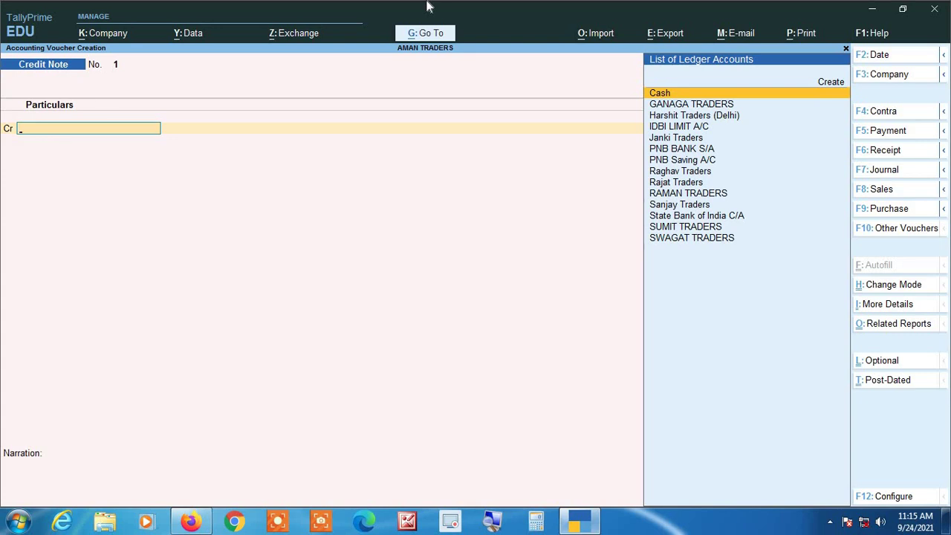
{"action": "type", "text": "RA"}
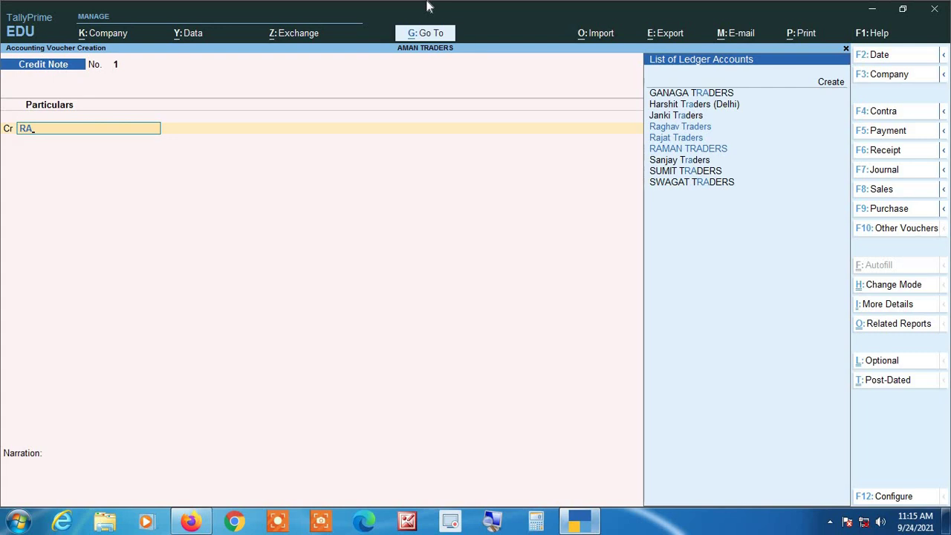
{"action": "type", "text": "J"}
{"action": "key", "text": "Return"}
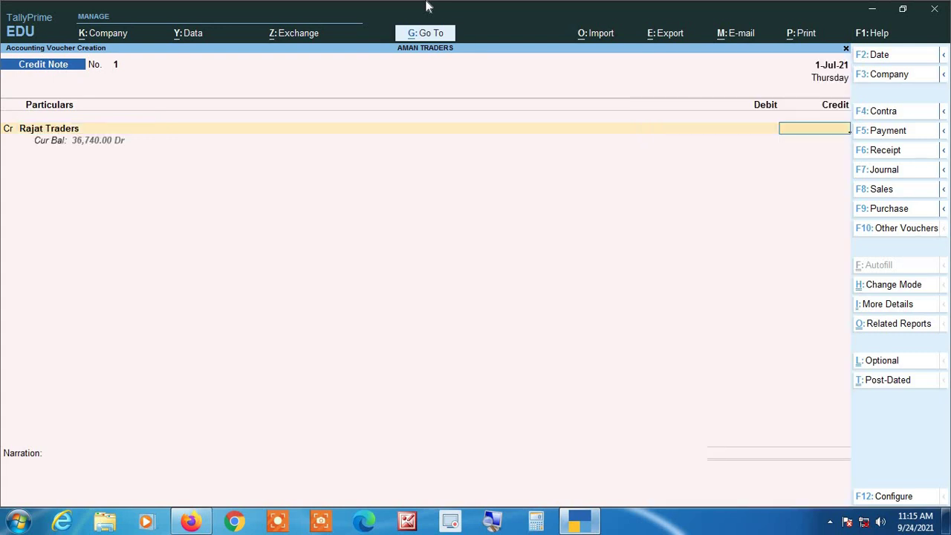
{"action": "type", "text": "1500"}
{"action": "key", "text": "Return"}
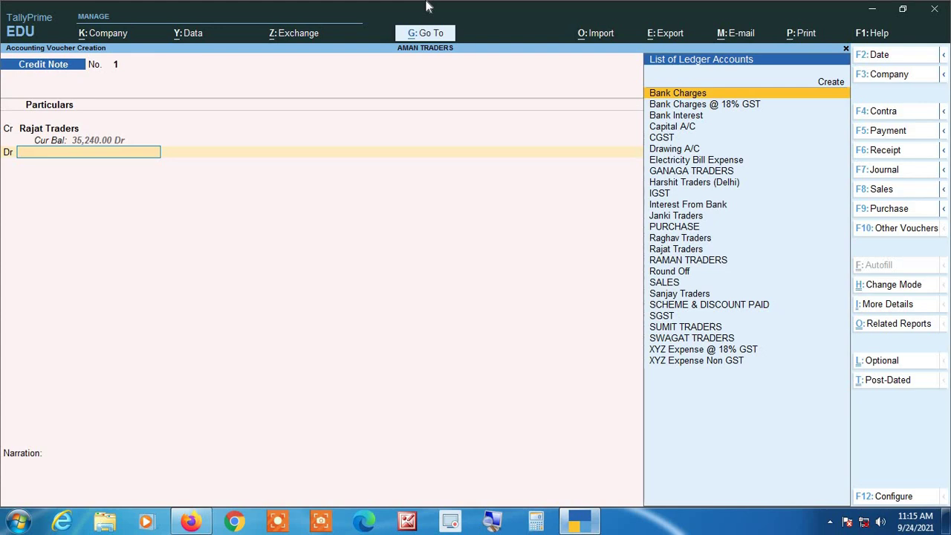
{"action": "type", "text": "c"}
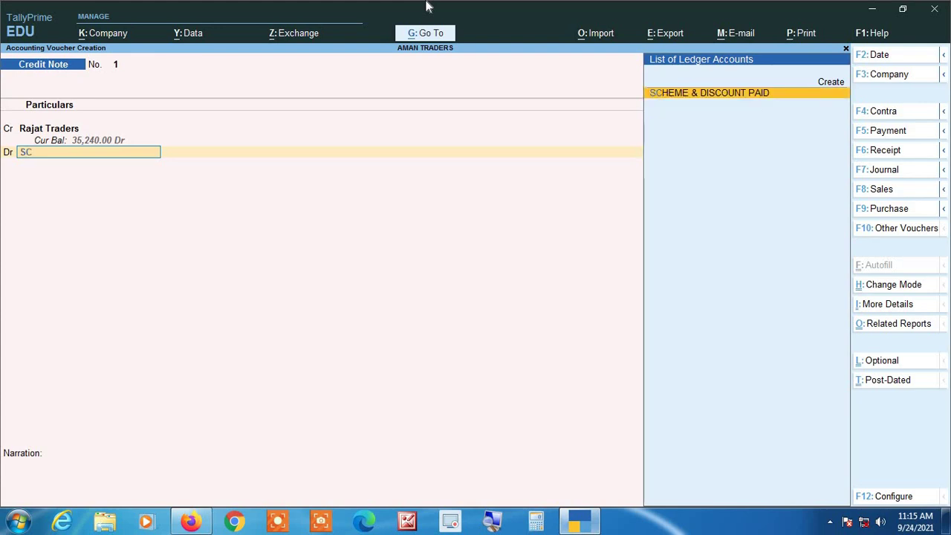
{"action": "key", "text": "Return"}
{"action": "key", "text": "Return"}
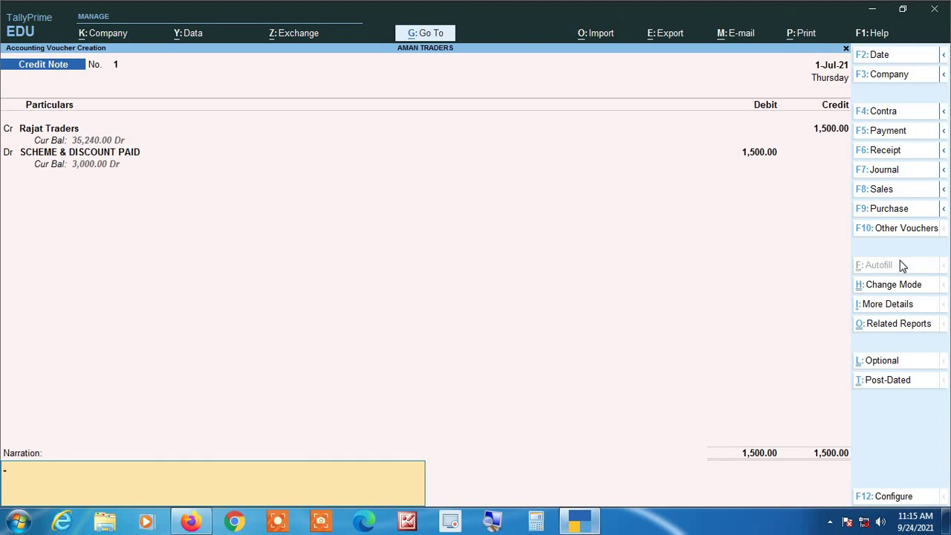
- Add original invoice number 2021-22/40 dated 1-Jul-21 to the credit note's additional details, and save the voucher without a narration
{"action": "left_click", "coordinate": [888, 305]}
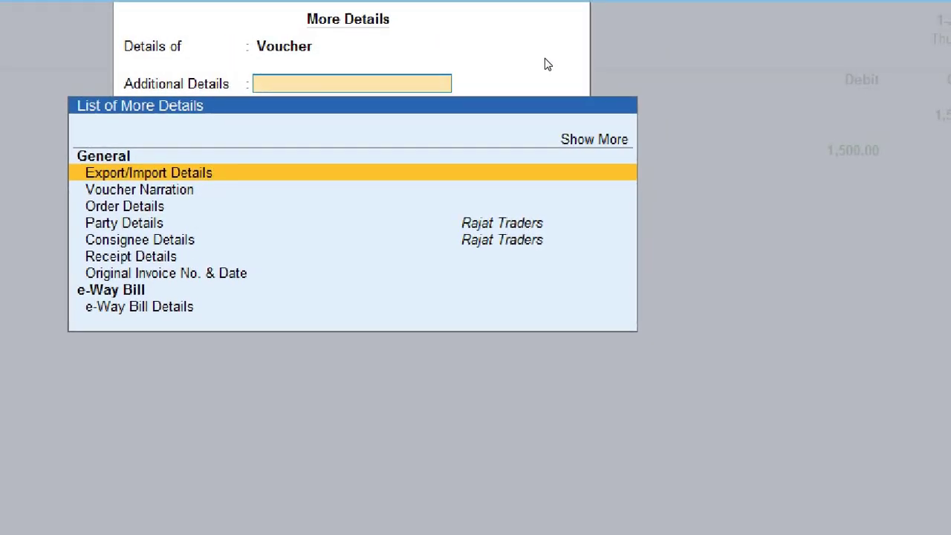
{"action": "key", "text": "Down"}
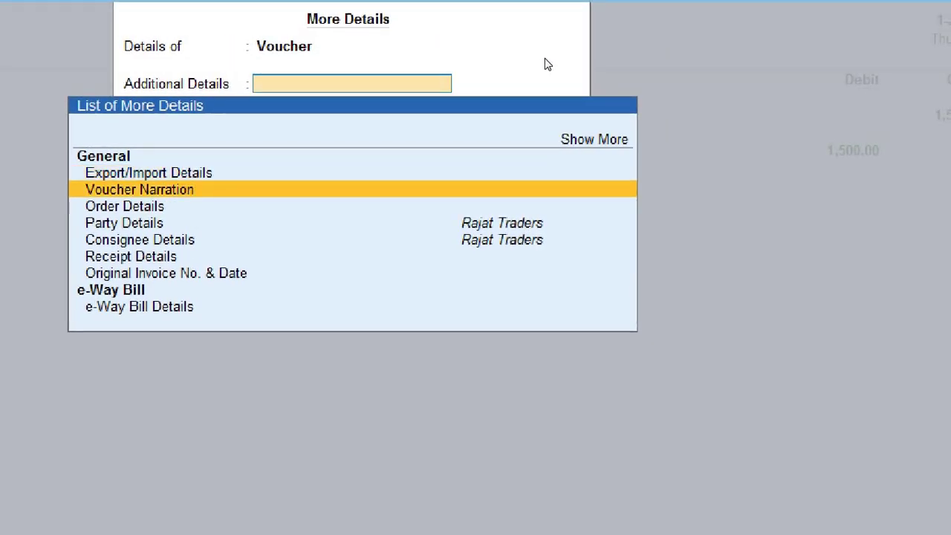
{"action": "key", "text": "Down"}
{"action": "key", "text": "Down"}
{"action": "key", "text": "Down"}
{"action": "key", "text": "Down"}
{"action": "key", "text": "Down"}
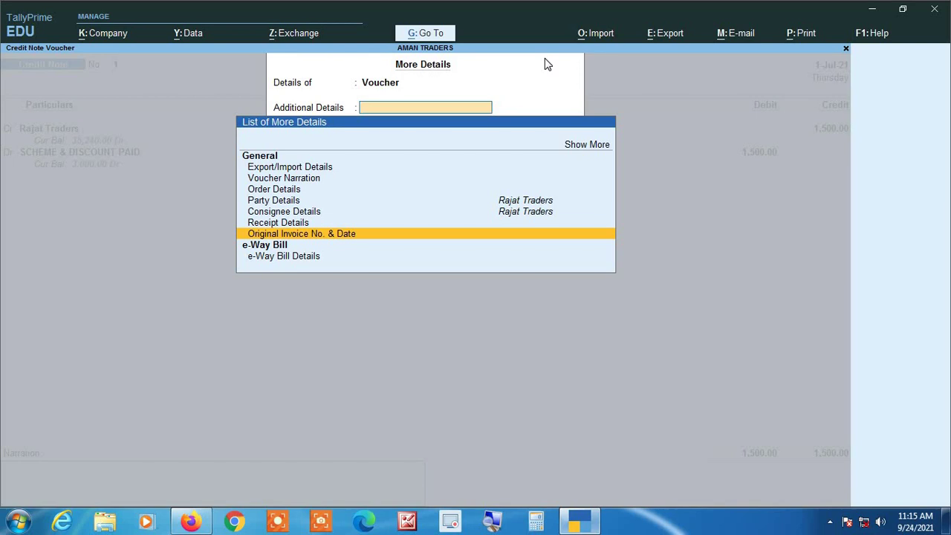
{"action": "key", "text": "Return"}
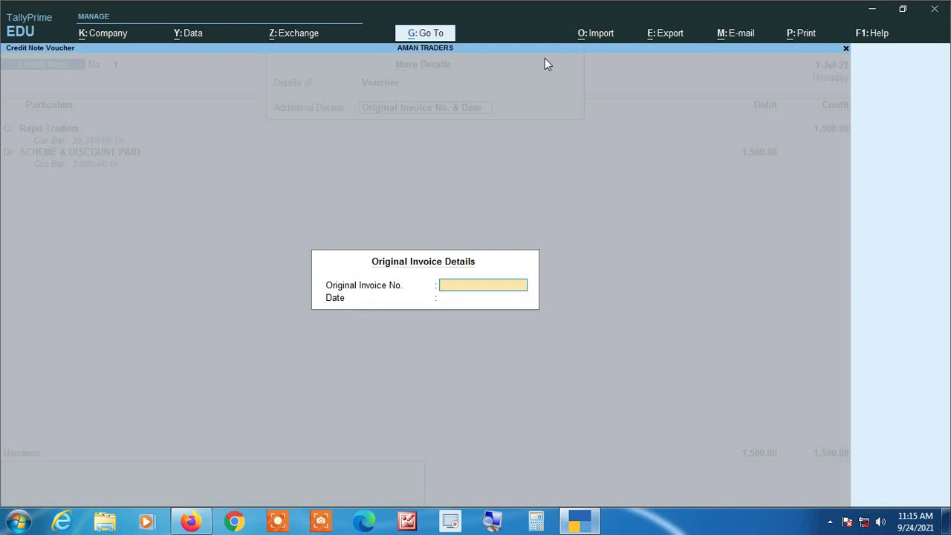
{"action": "type", "text": "2021-22/40"}
{"action": "key", "text": "Return"}
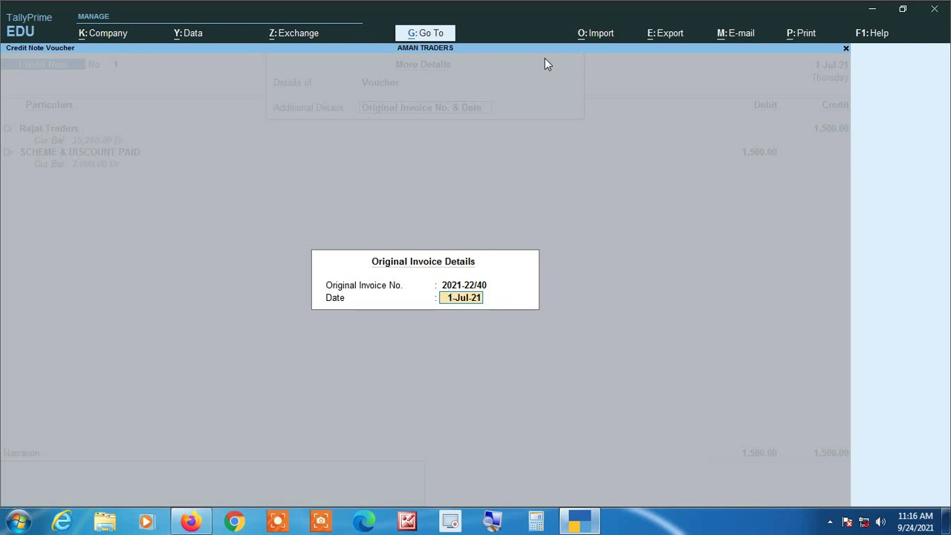
{"action": "key", "text": "Return"}
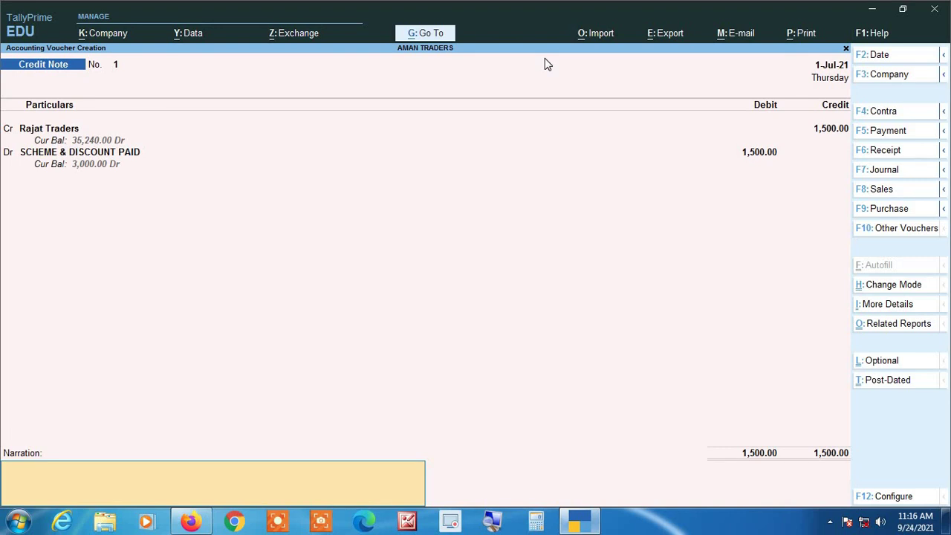
{"action": "key", "text": "Return"}
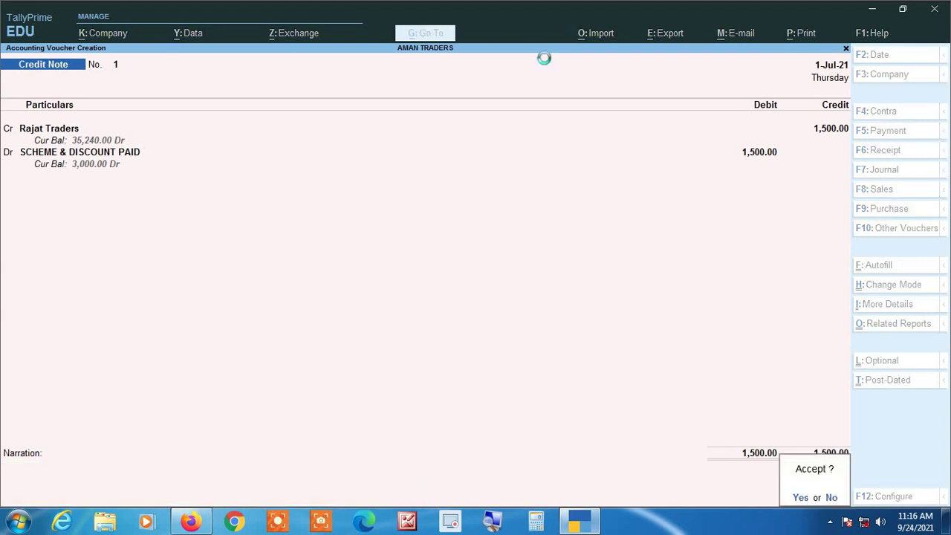
{"action": "key", "text": "Return"}
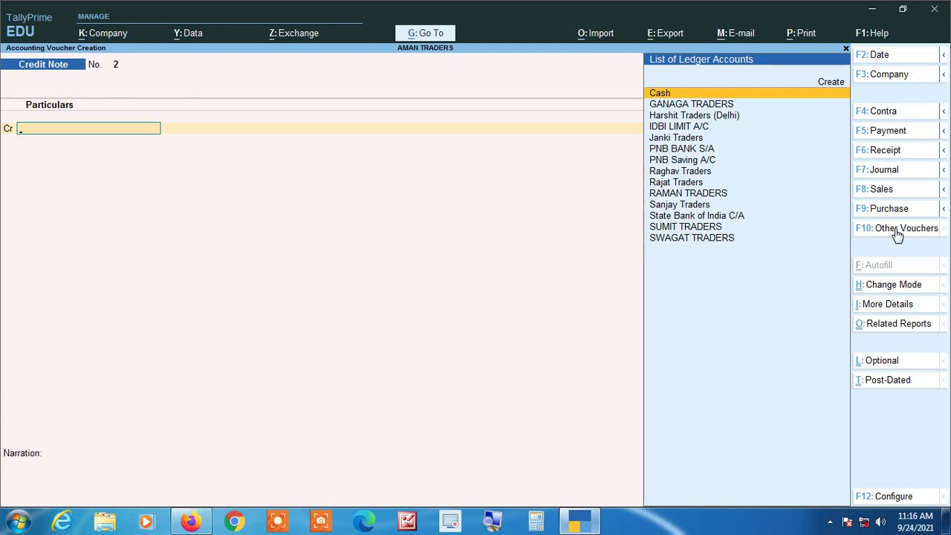
- Change the credit note to Accounting Invoice mode and choose Rajat Traders as the party account
{"action": "left_click", "coordinate": [900, 287]}
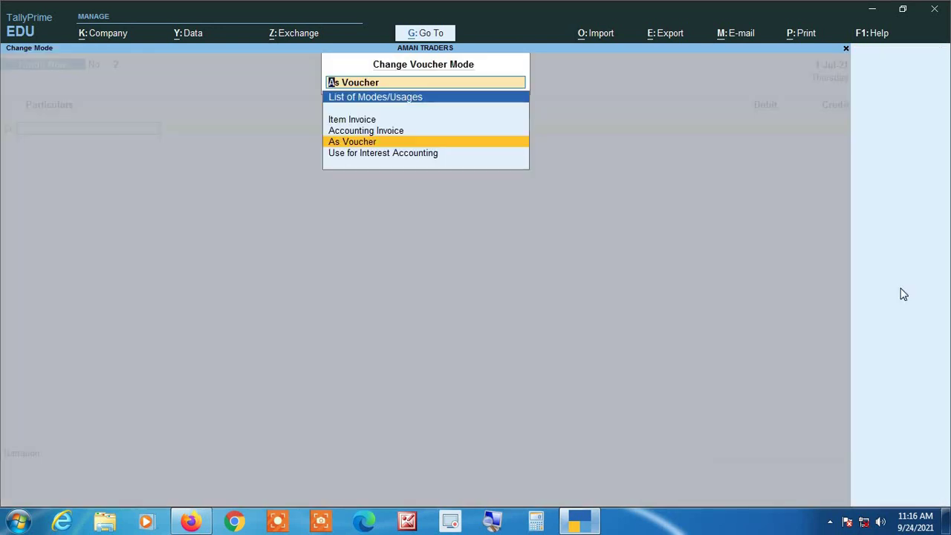
{"action": "key", "text": "Up"}
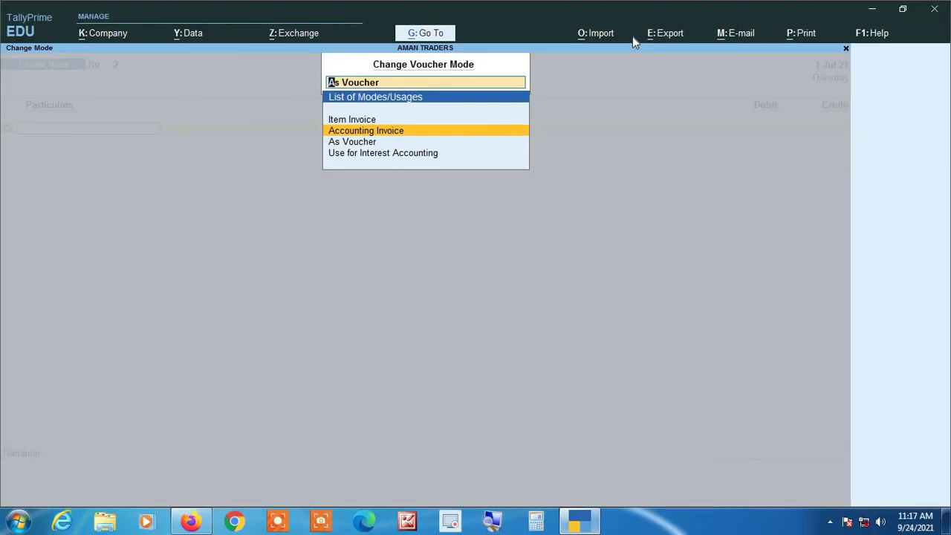
{"action": "key", "text": "Return"}
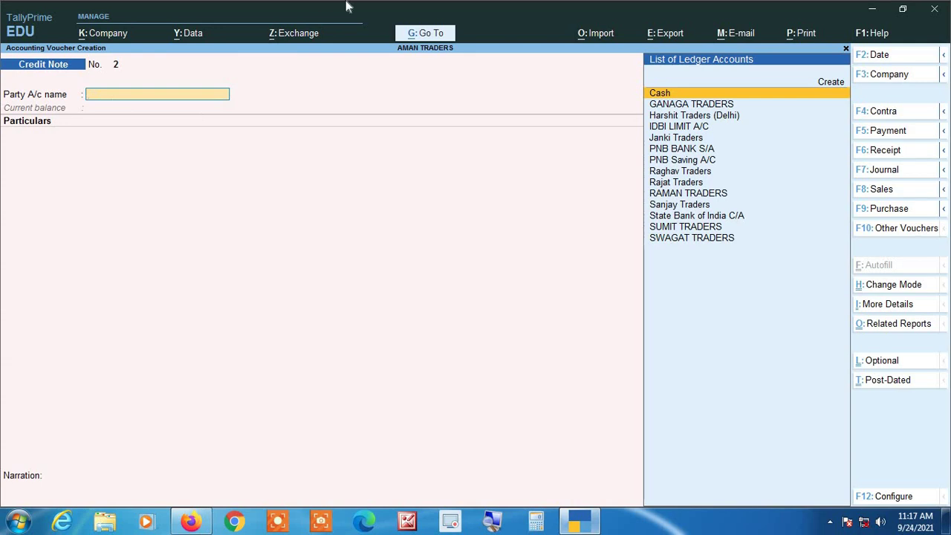
{"action": "type", "text": "RAJ"}
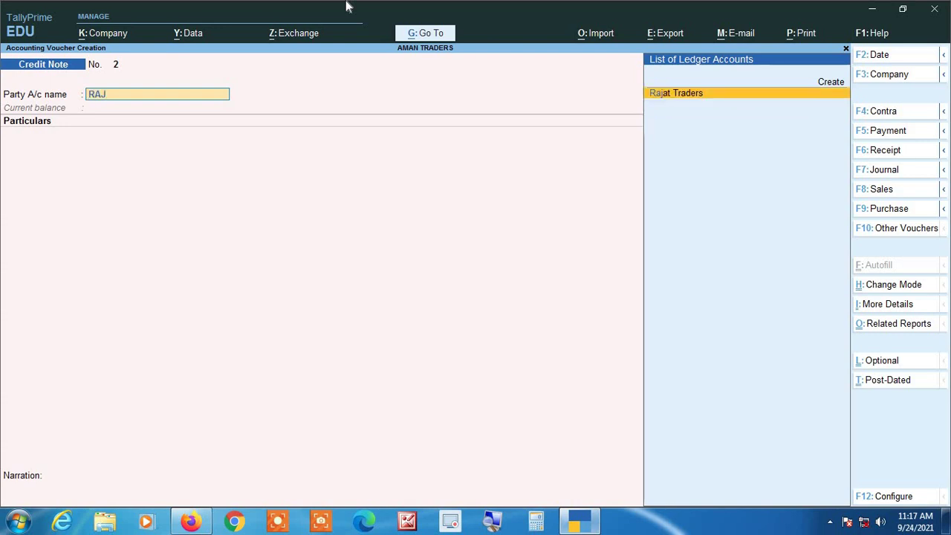
{"action": "key", "text": "Return"}
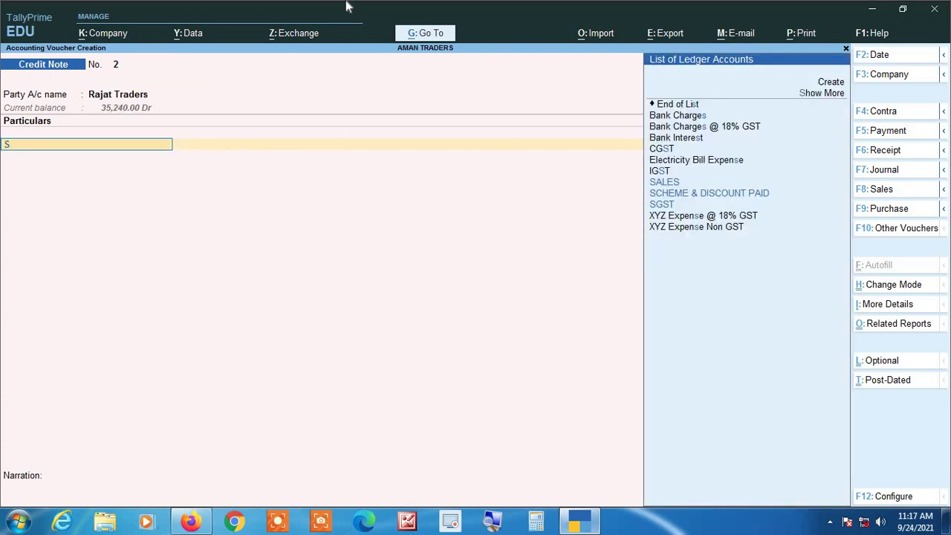
- Enter SCHEME & DISCOUNT PAID with an amount of 1,500 in the credit note, and save it without a narration
{"action": "type", "text": "SC"}
{"action": "key", "text": "Return"}
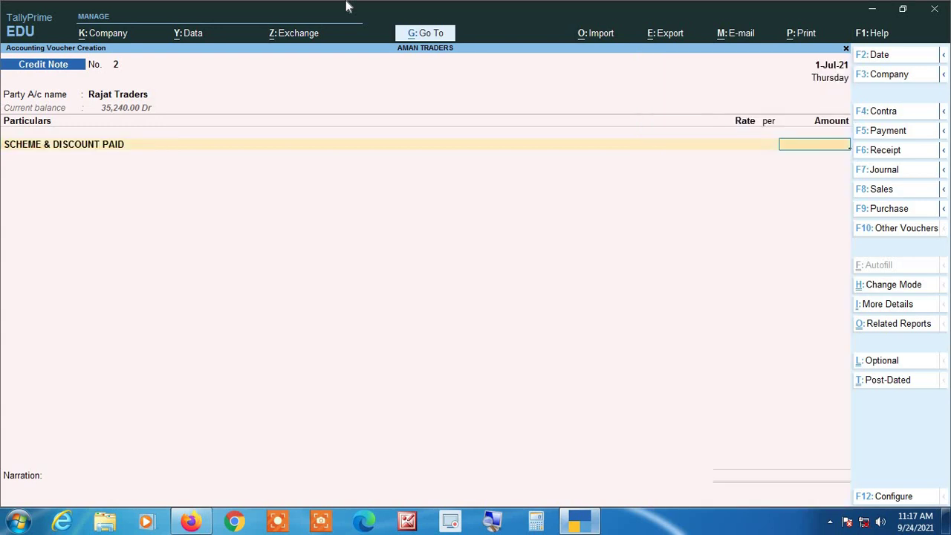
{"action": "type", "text": "1500"}
{"action": "key", "text": "Return"}
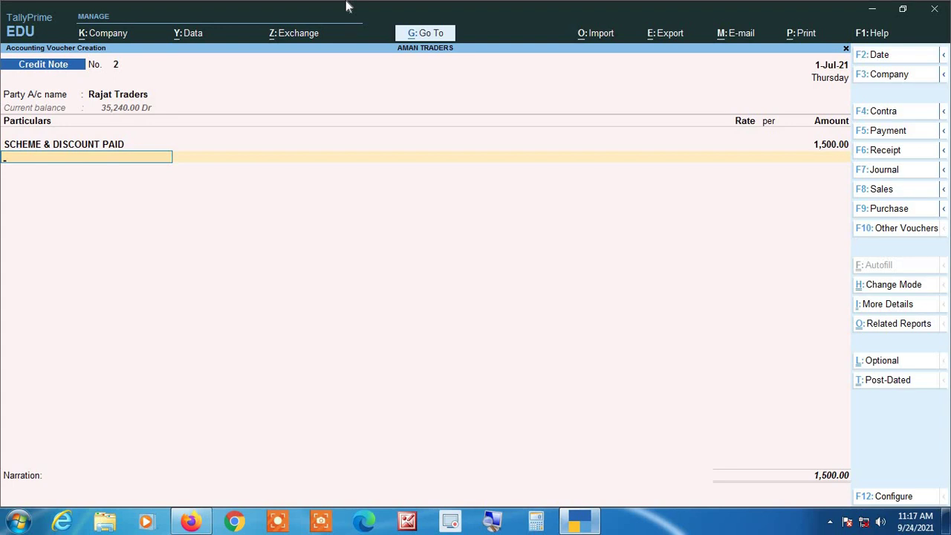
{"action": "key", "text": "Return"}
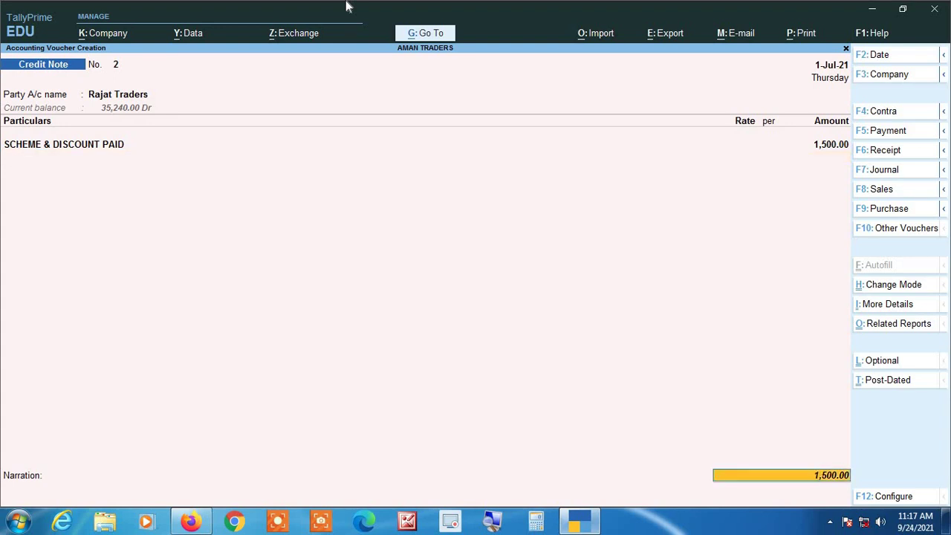
{"action": "key", "text": "Return"}
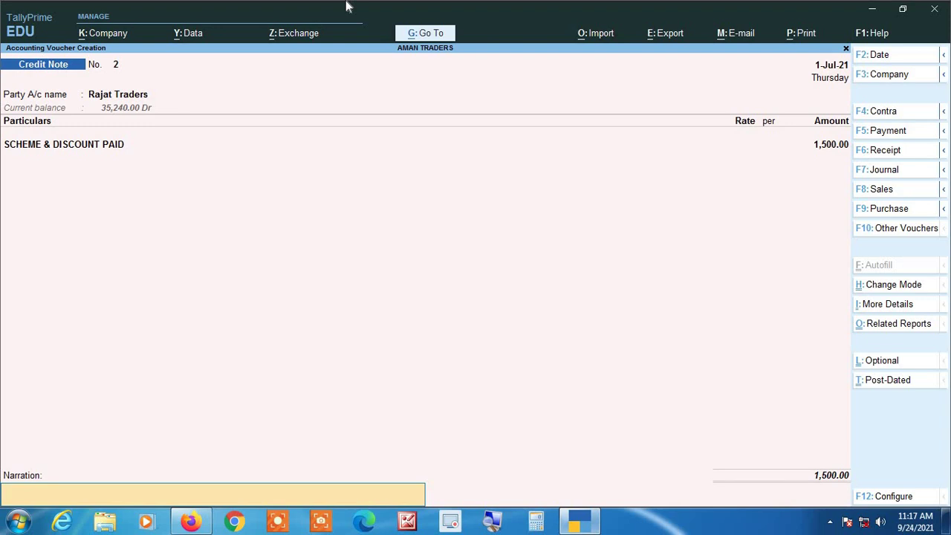
{"action": "key", "text": "Return"}
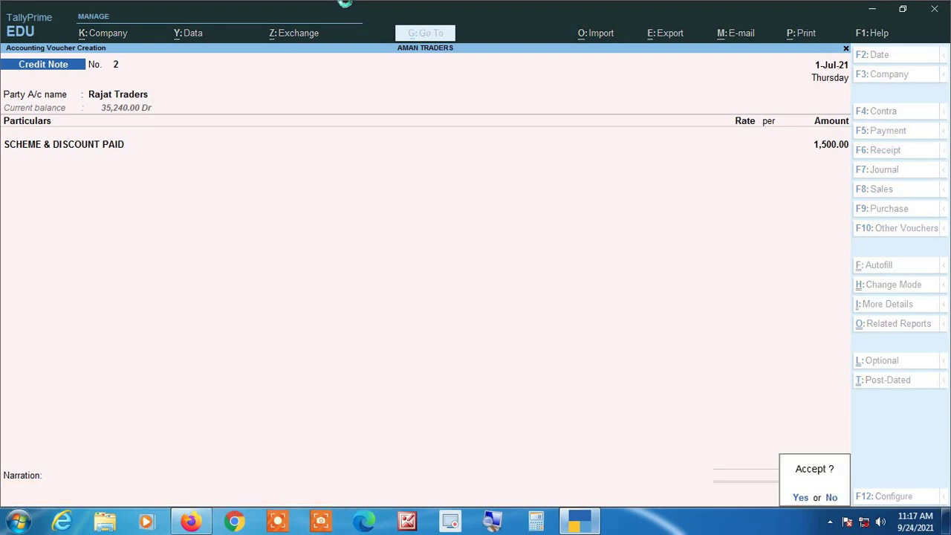
{"action": "key", "text": "Return"}
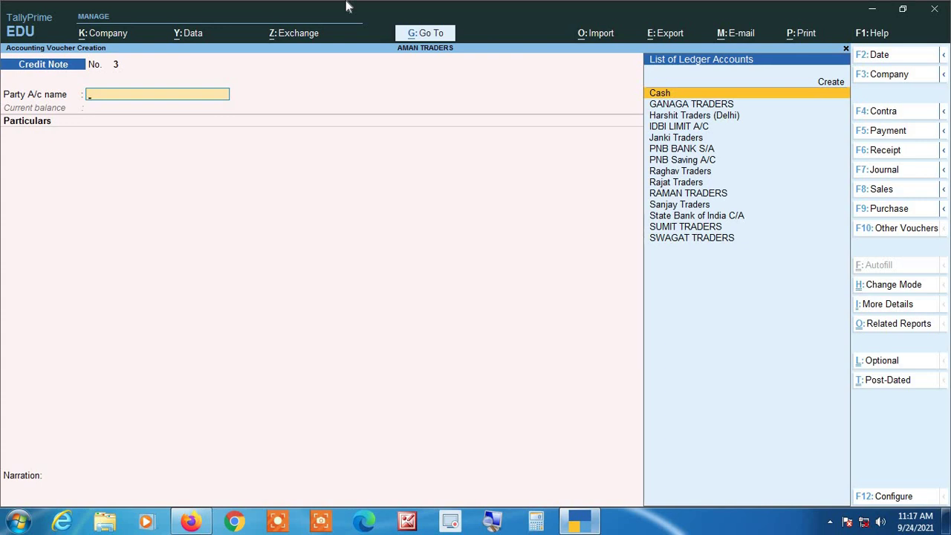
- Leave voucher creation and open the ledger voucher report of Rajat Traders from the account books
{"action": "key", "text": "Escape"}
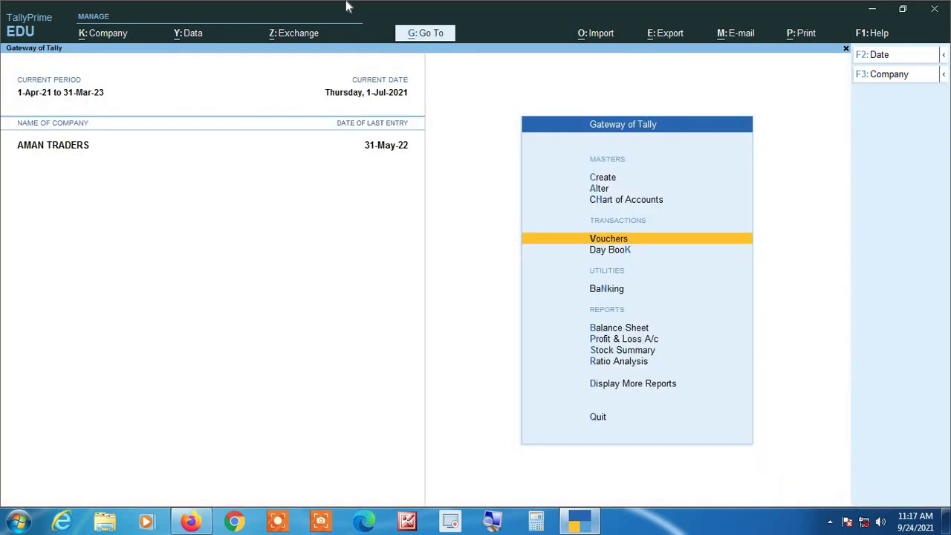
{"action": "key", "text": "d"}
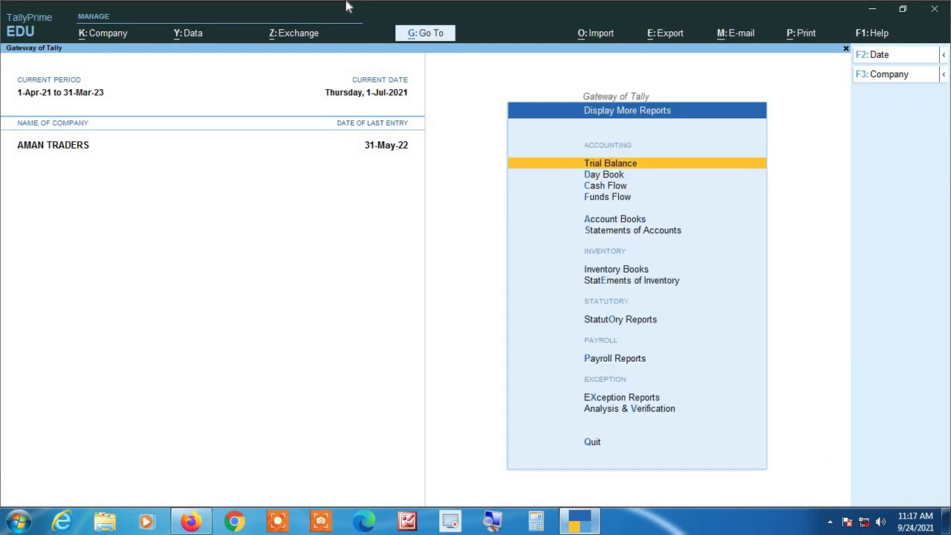
{"action": "key", "text": "a"}
{"action": "type", "text": "l"}
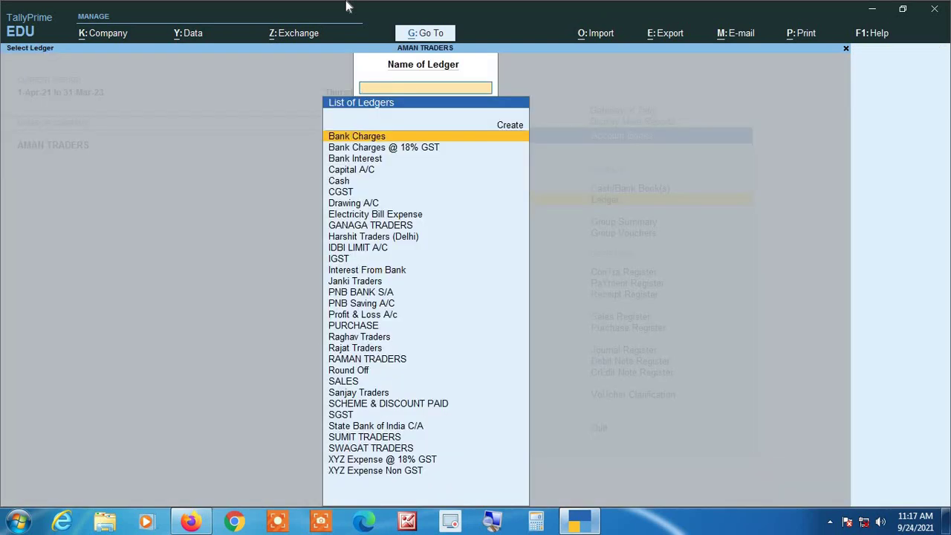
{"action": "type", "text": "RAJ"}
{"action": "key", "text": "Return"}
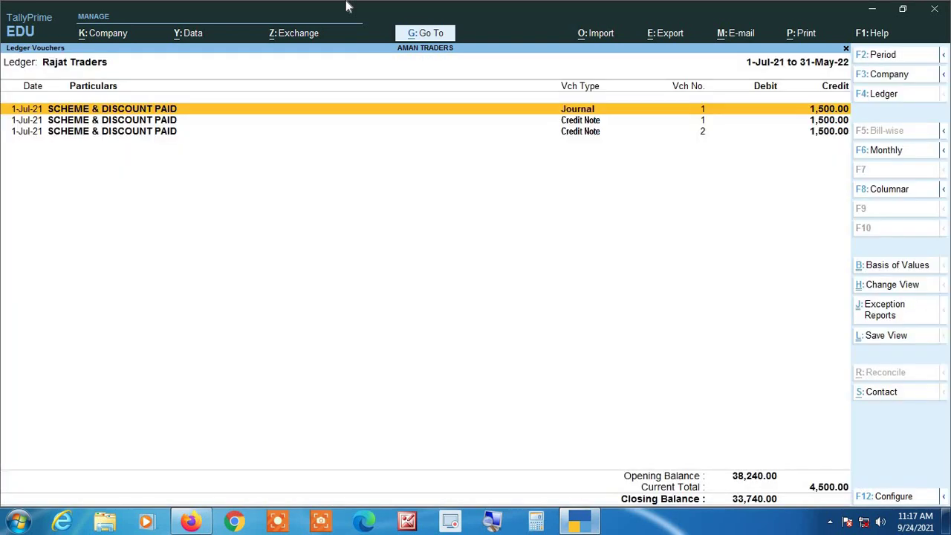
- Set the ledger report's period to start from 1-Apr-21, keeping the existing end date
{"action": "key", "text": "F2"}
{"action": "type", "text": "1.4.21"}
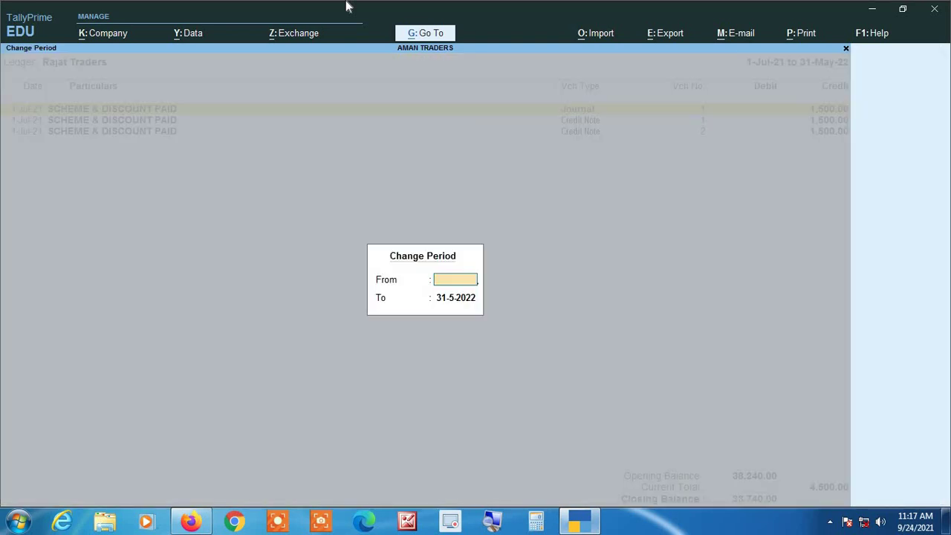
{"action": "key", "text": "Return"}
{"action": "key", "text": "Return"}
- Go through the Rajat Traders ledger down to the three SCHEME & DISCOUNT PAID entries dated 1-Jul-21 and review them
{"action": "key", "text": "Down"}
{"action": "key", "text": "Down"}
{"action": "key", "text": "Down"}
{"action": "key", "text": "Down"}
{"action": "key", "text": "Down"}
{"action": "key", "text": "Down"}
{"action": "key", "text": "Down"}
{"action": "key", "text": "Down"}
{"action": "key", "text": "Down"}
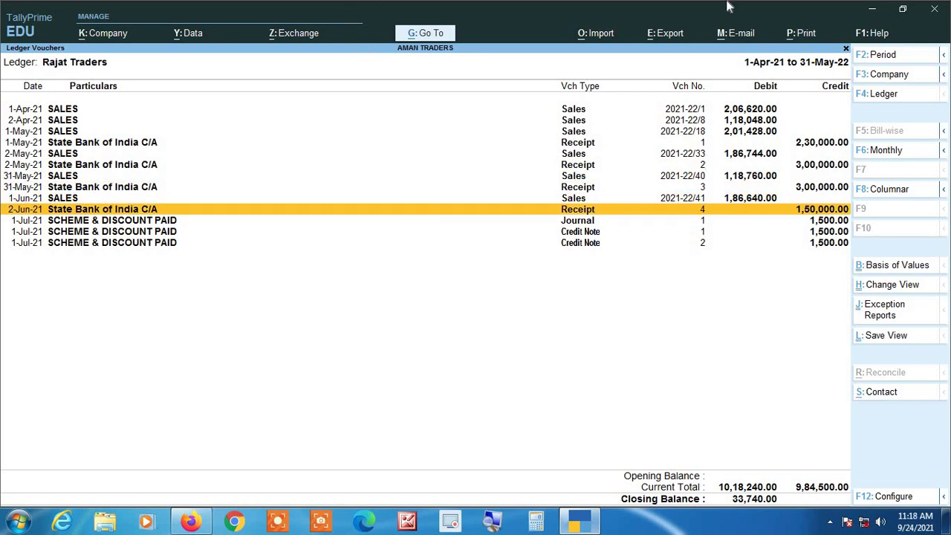
{"action": "key", "text": "Down"}
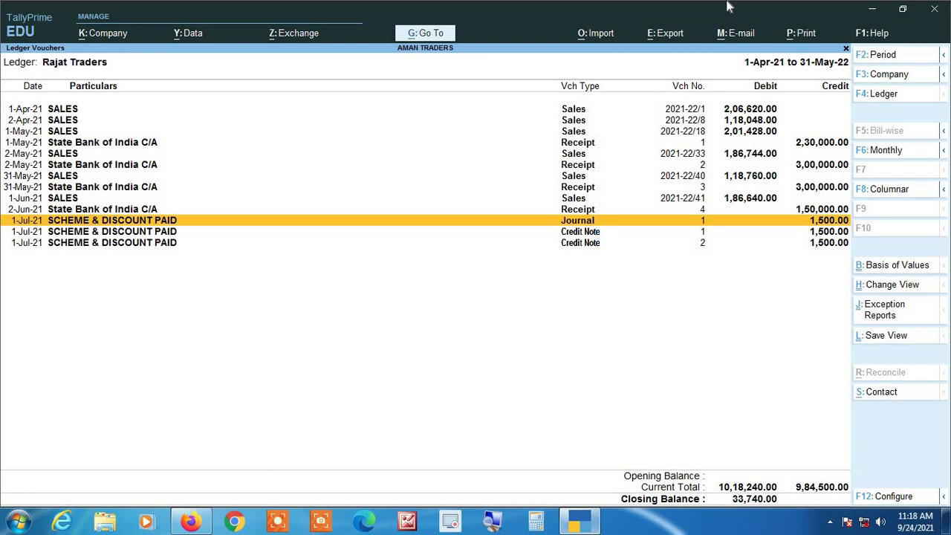
{"action": "key", "text": "Down"}
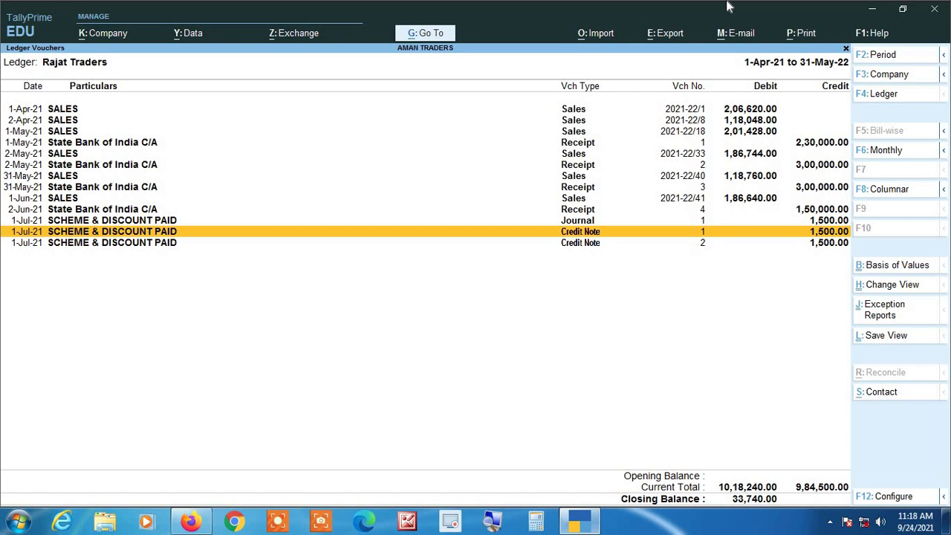
{"action": "key", "text": "Down"}
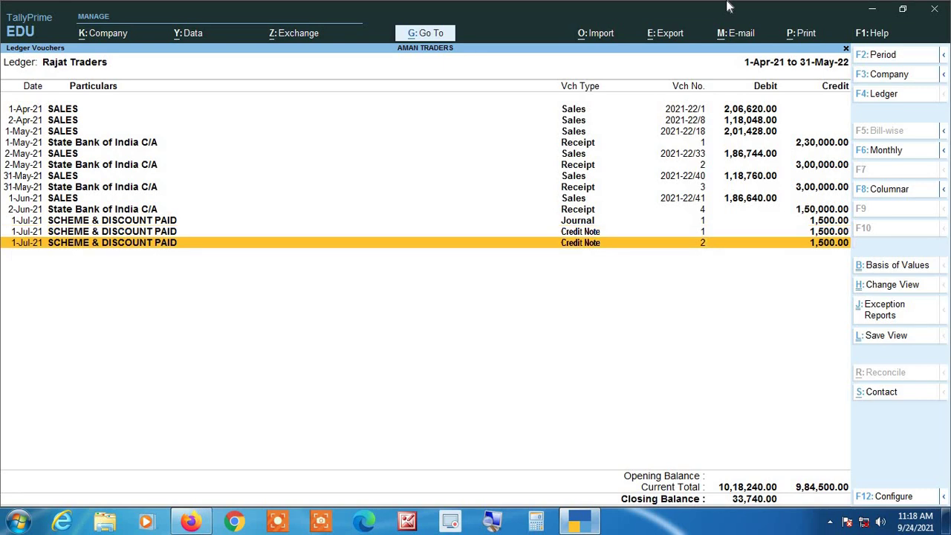
{"action": "key", "text": "Up"}
{"action": "key", "text": "Up"}
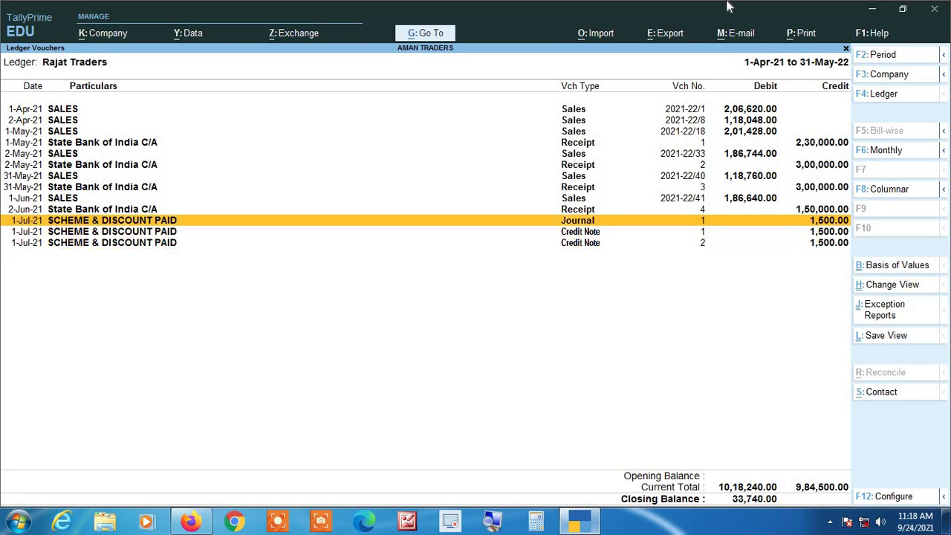
{"action": "key", "text": "Down"}
{"action": "key", "text": "Down"}
{"action": "key", "text": "Up"}
{"action": "key", "text": "Up"}
- Compare the voucher types, numbers and credit amounts of the journal and the two credit notes at enlarged size
{"action": "left_click", "coordinate": [493, 529]}
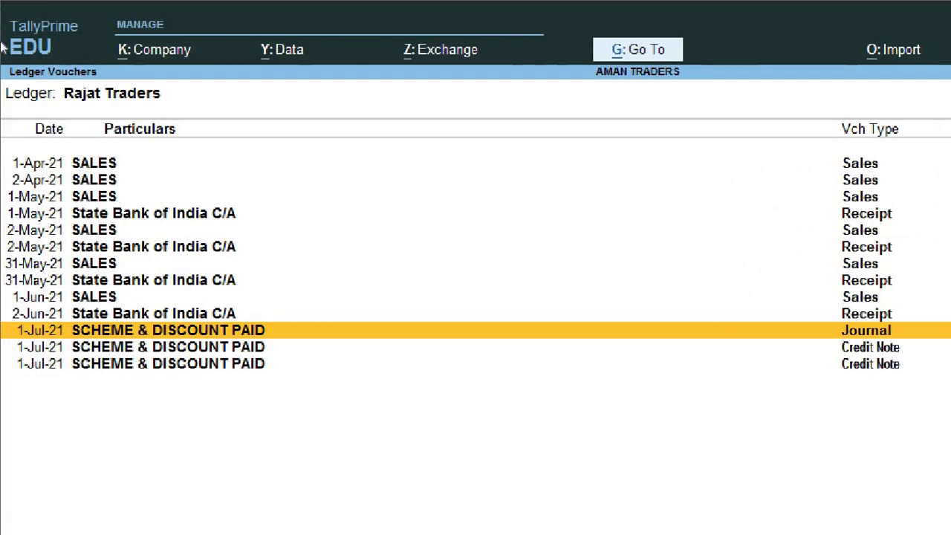
{"action": "key", "text": "Down"}
{"action": "key", "text": "Down"}
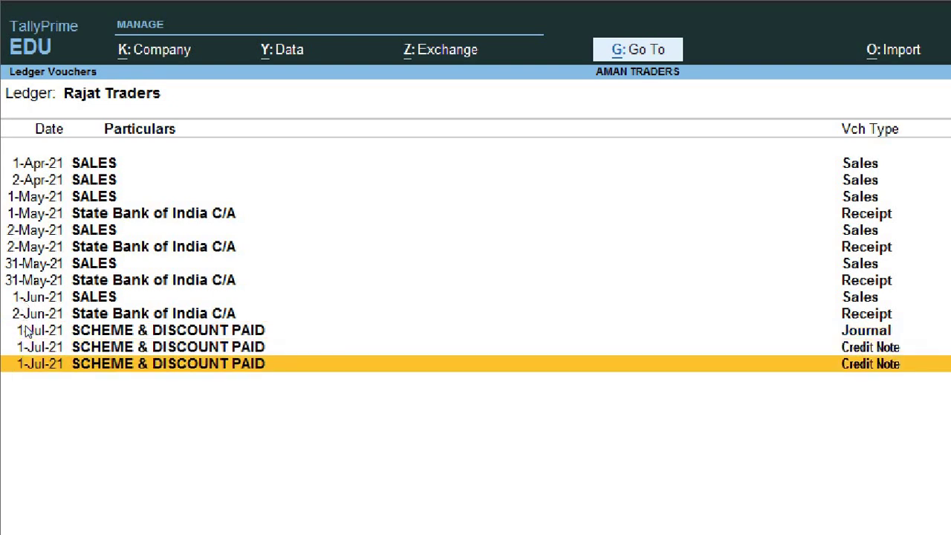
{"action": "key", "text": "Up"}
{"action": "key", "text": "Up"}
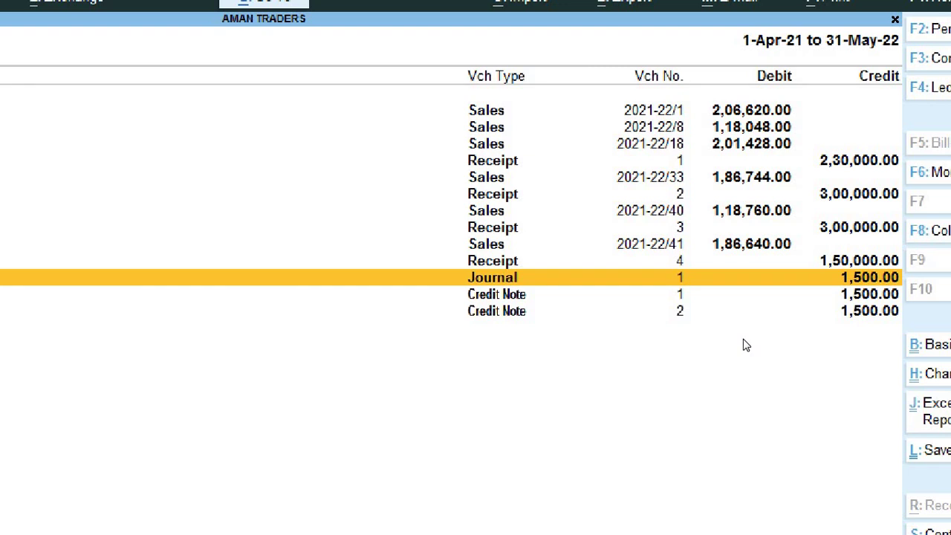
{"action": "key", "text": "Down"}
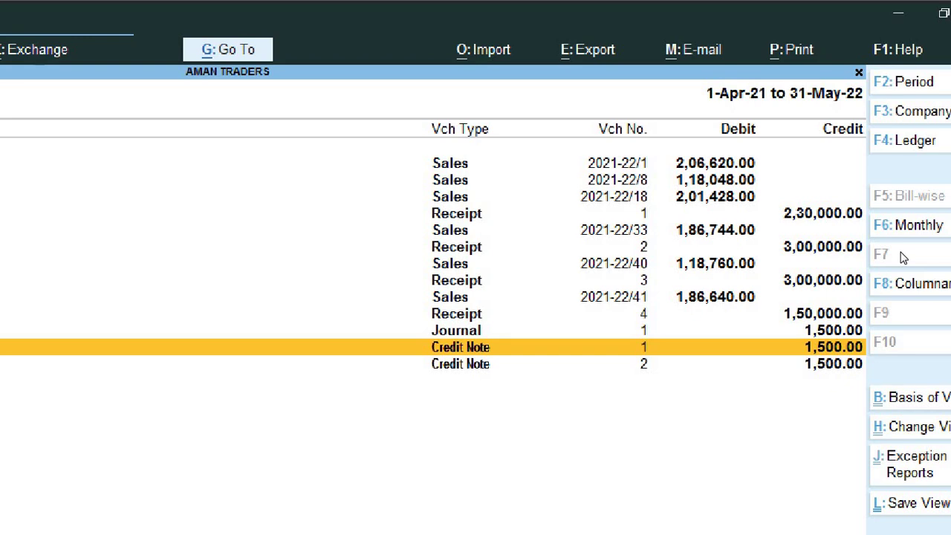
{"action": "key", "text": "Down"}
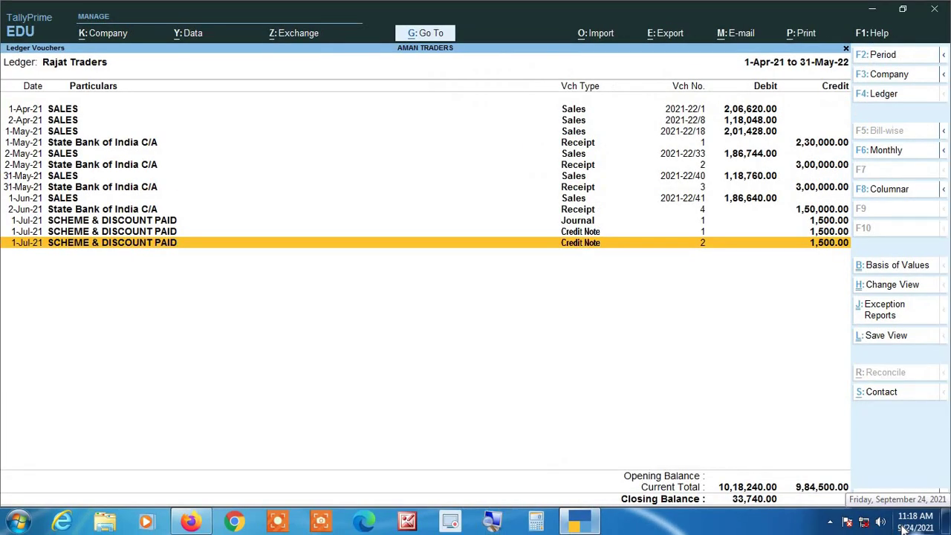
{"action": "key", "text": "Up"}
{"action": "key", "text": "Up"}
{"action": "key", "text": "Down"}
{"action": "key", "text": "Down"}
{"action": "key", "text": "Up"}
{"action": "key", "text": "Up"}
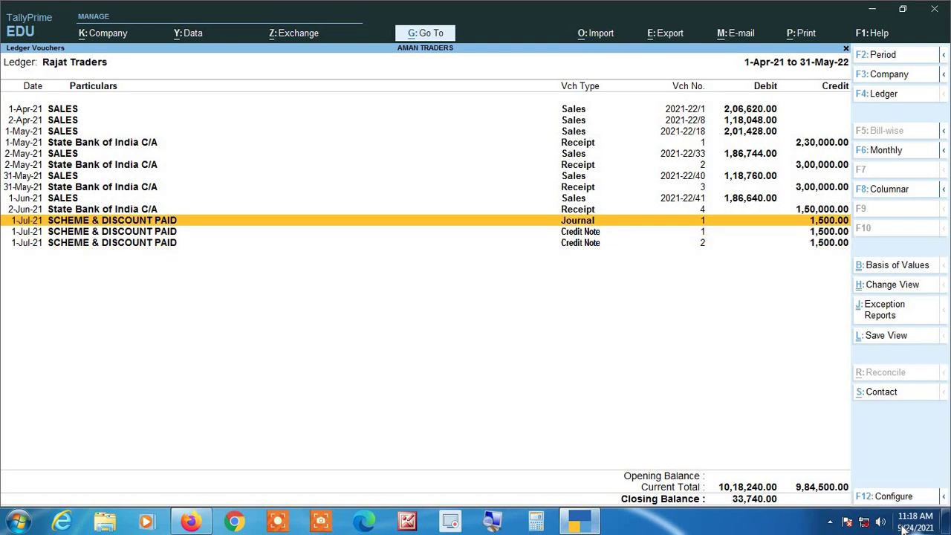
- Remove the three SCHEME & DISCOUNT PAID entries dated 1-Jul-21 from the ledger report, and bring them back
{"action": "key", "text": "alt+d"}
{"action": "key", "text": "alt+d"}
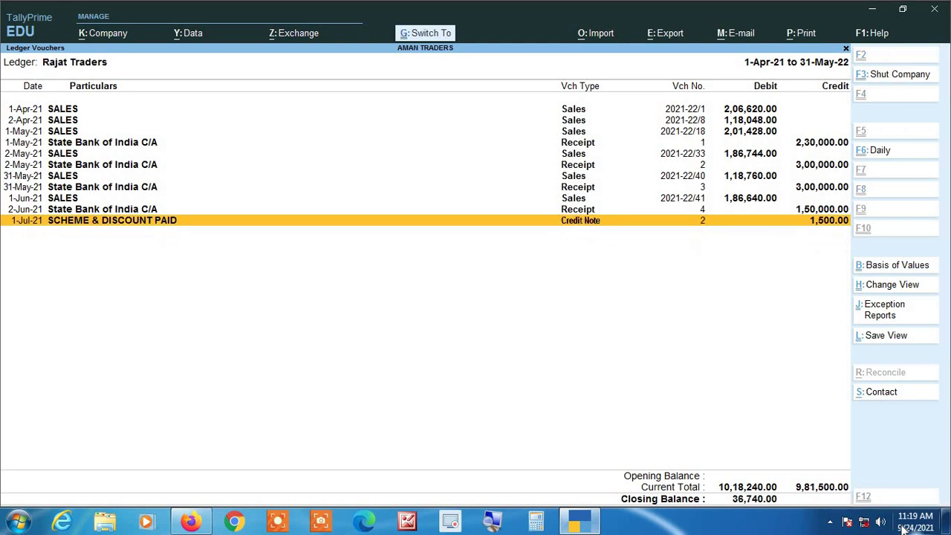
{"action": "key", "text": "alt+d"}
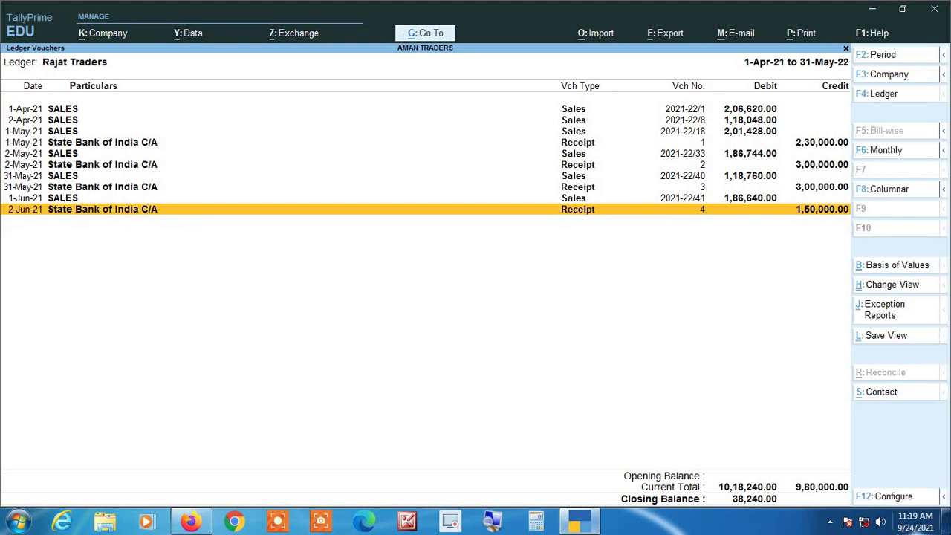
{"action": "left_click", "coordinate": [491, 522]}
{"action": "key", "text": "alt+F8"}
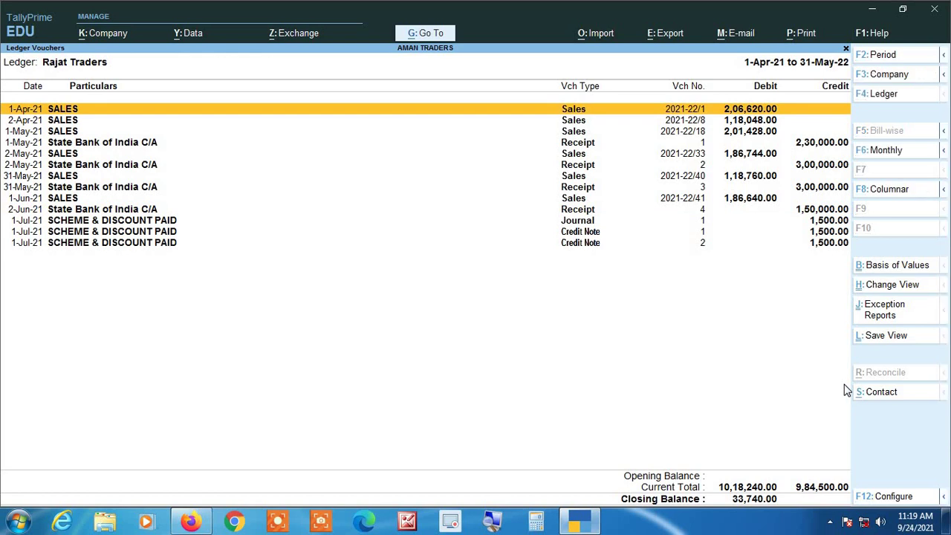